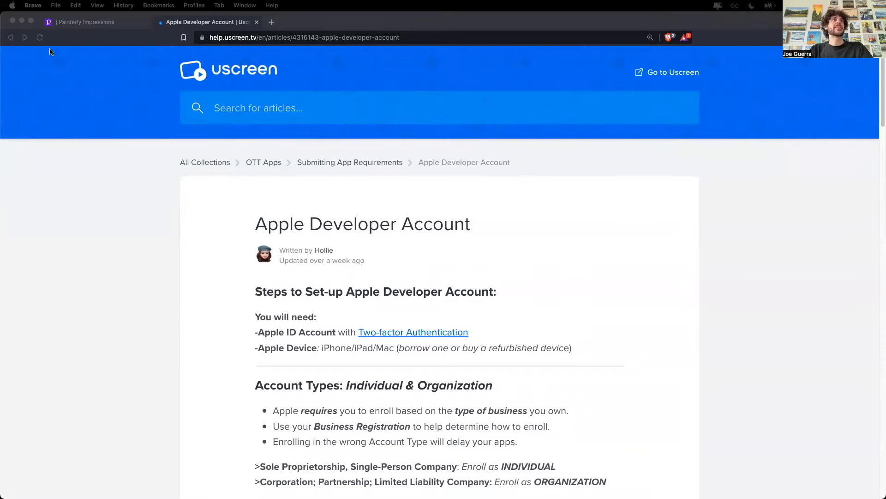
- Look over the Painterly Impressions storefront's home page and its painting catalog
{"action": "left_click", "coordinate": [65, 24]}
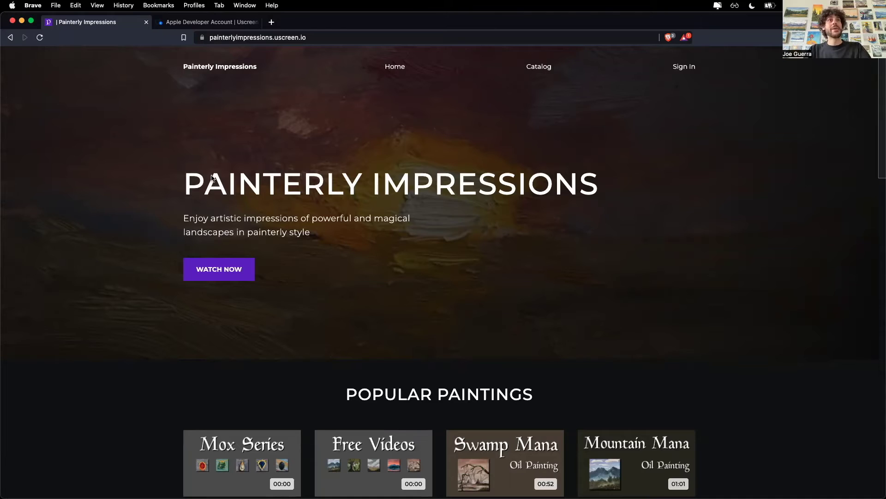
{"action": "scroll", "coordinate": [340, 231], "scroll_direction": "down", "scroll_amount": 5}
{"action": "scroll", "coordinate": [341, 230], "scroll_direction": "down", "scroll_amount": 5}
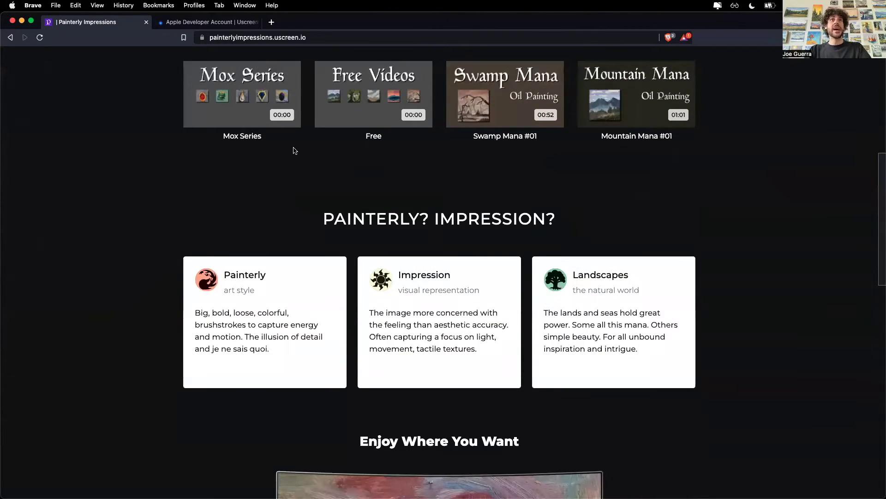
{"action": "scroll", "coordinate": [294, 150], "scroll_direction": "up", "scroll_amount": 10}
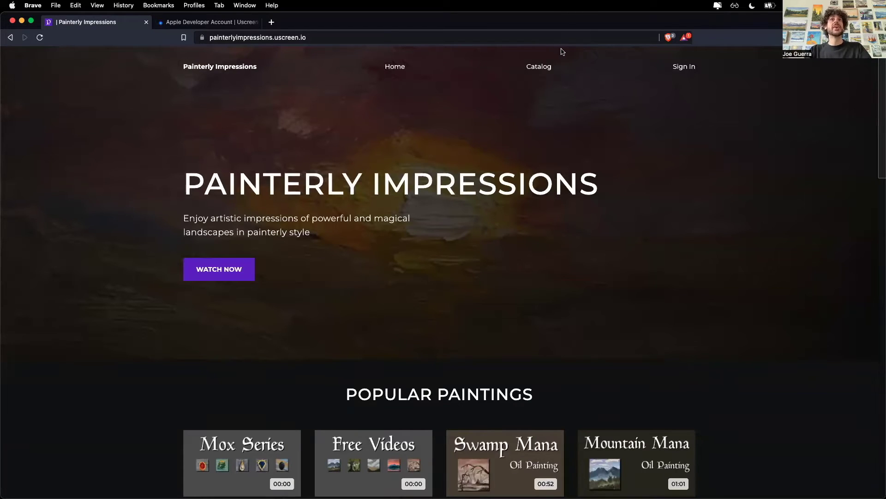
{"action": "left_click", "coordinate": [549, 68]}
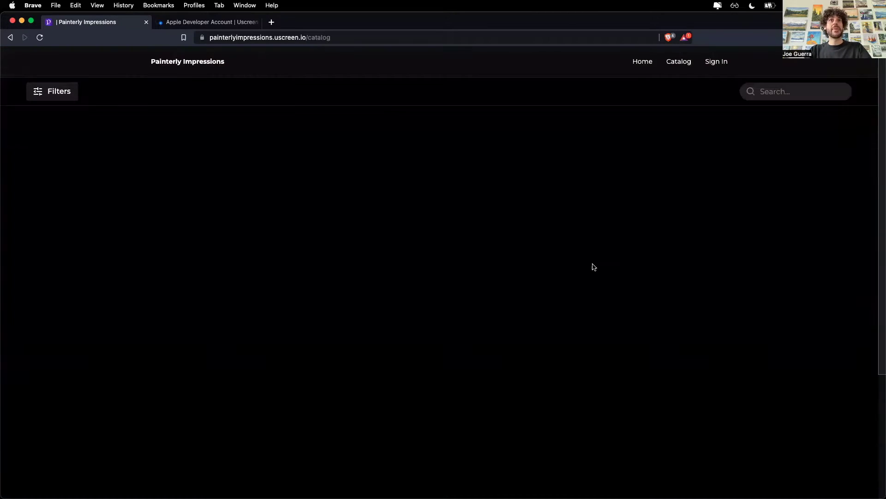
{"action": "scroll", "coordinate": [591, 273], "scroll_direction": "down", "scroll_amount": 6}
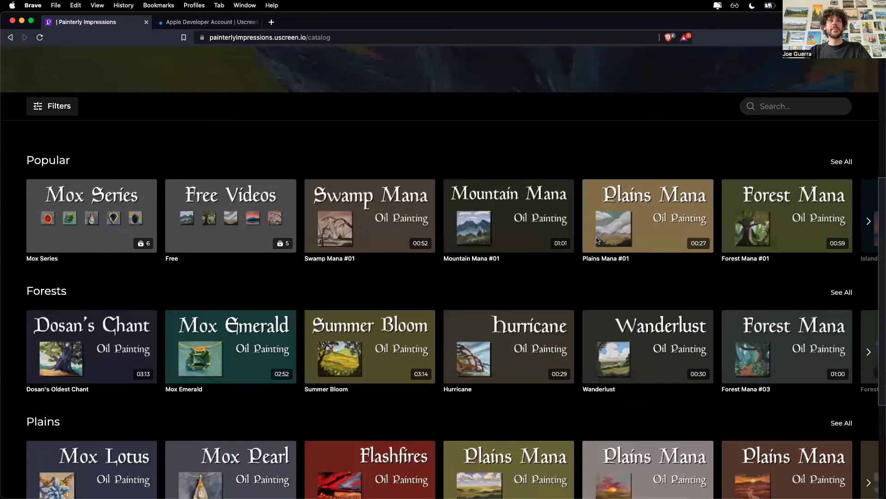
{"action": "scroll", "coordinate": [114, 81], "scroll_direction": "up", "scroll_amount": 6}
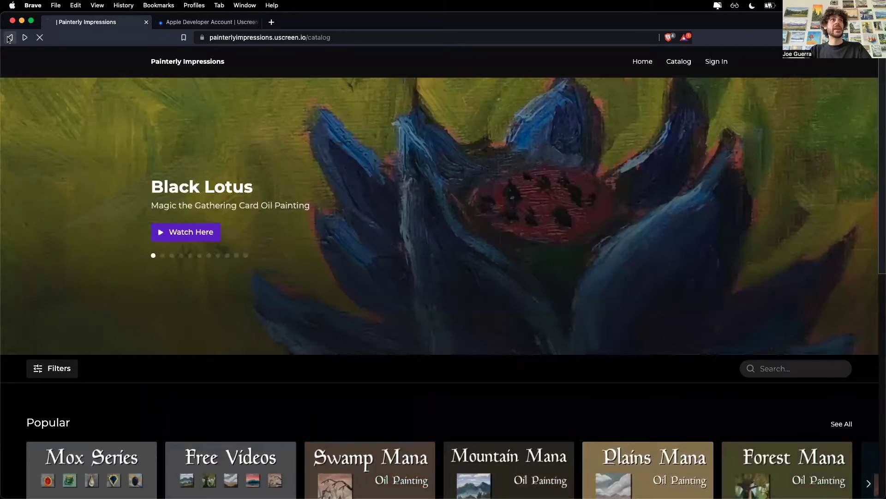
{"action": "left_click", "coordinate": [9, 37]}
{"action": "scroll", "coordinate": [434, 306], "scroll_direction": "down", "scroll_amount": 20}
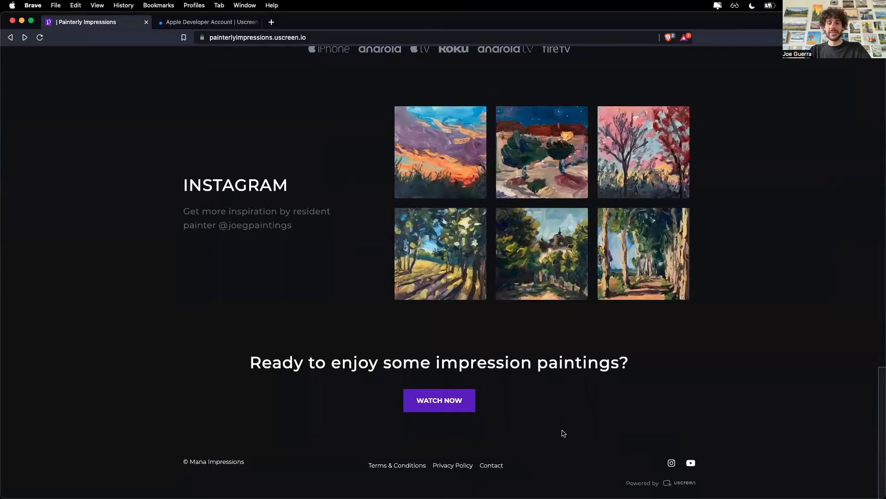
{"action": "scroll", "coordinate": [563, 433], "scroll_direction": "up", "scroll_amount": 3}
{"action": "scroll", "coordinate": [388, 105], "scroll_direction": "up", "scroll_amount": 15}
- Review the Apple ID and Apple device requirements in the Apple Developer Account help article
{"action": "left_click", "coordinate": [206, 22]}
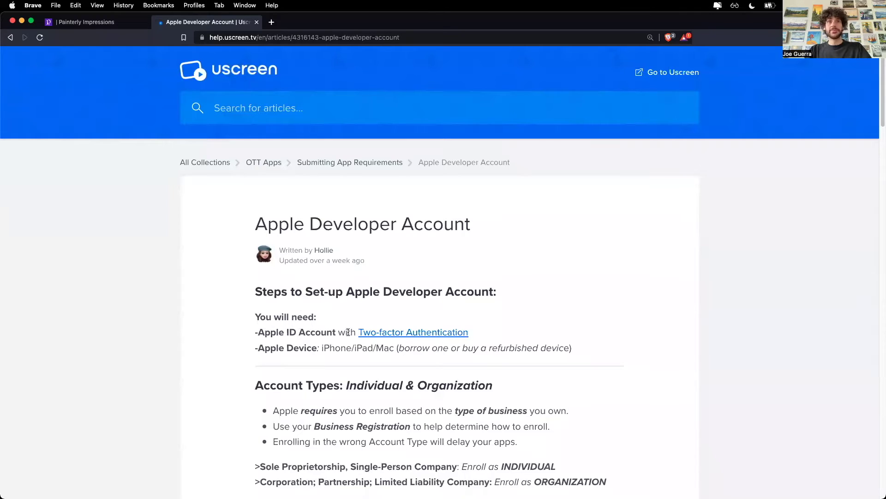
{"action": "scroll", "coordinate": [348, 332], "scroll_direction": "down", "scroll_amount": 4}
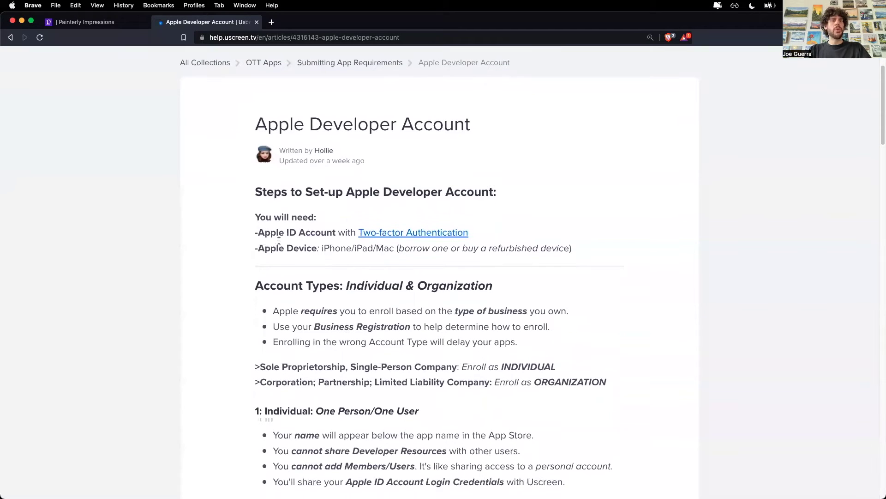
{"action": "left_click_drag", "start_coordinate": [271, 233], "coordinate": [439, 237]}
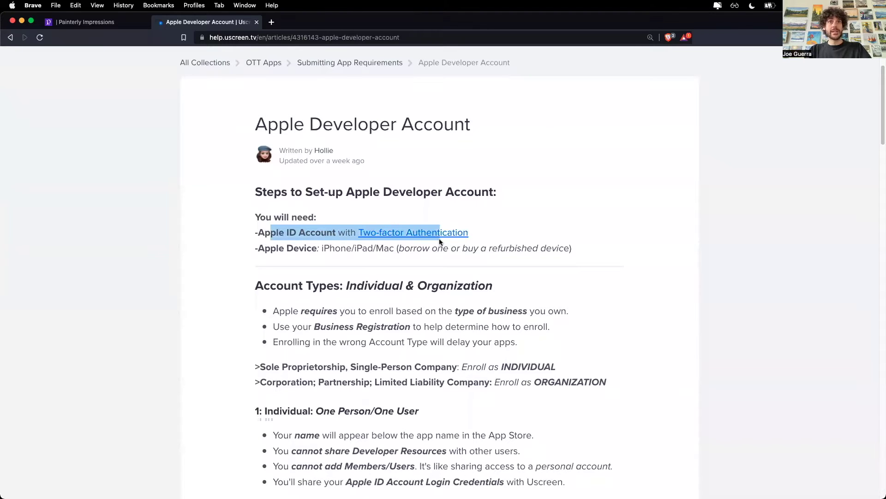
{"action": "left_click", "coordinate": [735, 303]}
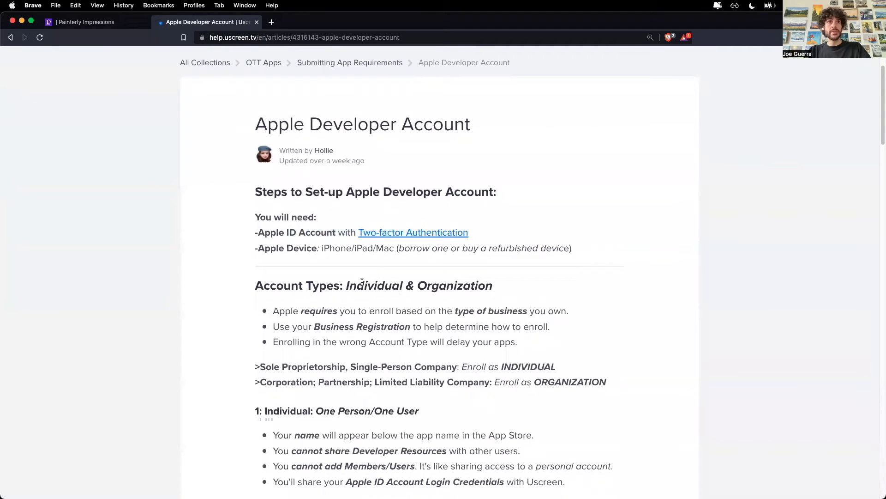
{"action": "left_click_drag", "start_coordinate": [264, 248], "coordinate": [375, 255]}
{"action": "left_click", "coordinate": [375, 256]}
{"action": "scroll", "coordinate": [375, 256], "scroll_direction": "down", "scroll_amount": 3}
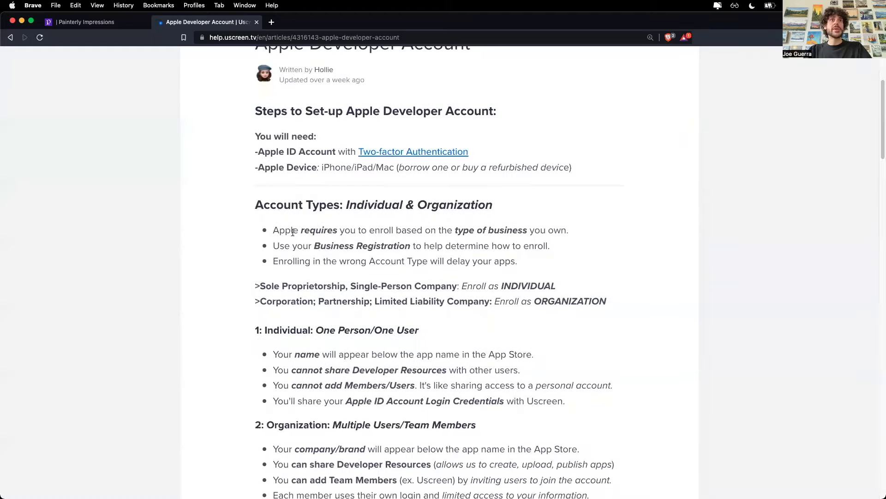
- Examine the article's account types, focusing on the Individual type's name display and Apple ID login sharing
{"action": "left_click_drag", "start_coordinate": [342, 206], "coordinate": [406, 203]}
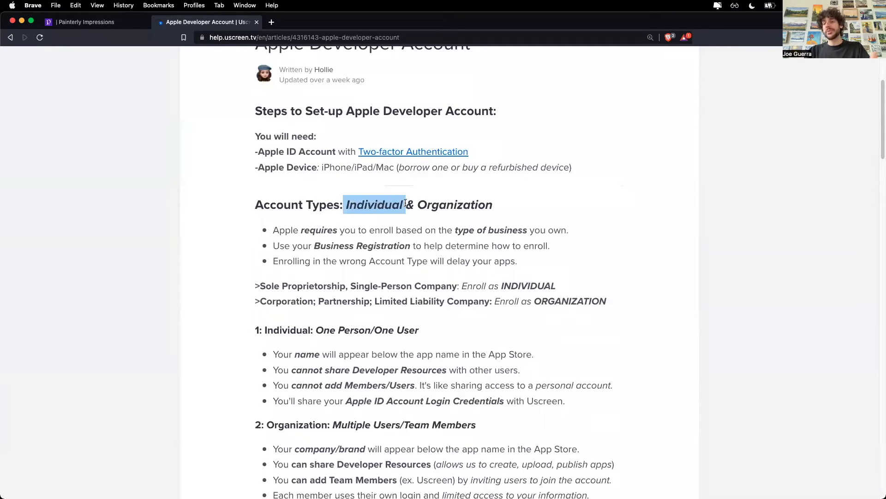
{"action": "scroll", "coordinate": [438, 229], "scroll_direction": "down", "scroll_amount": 4}
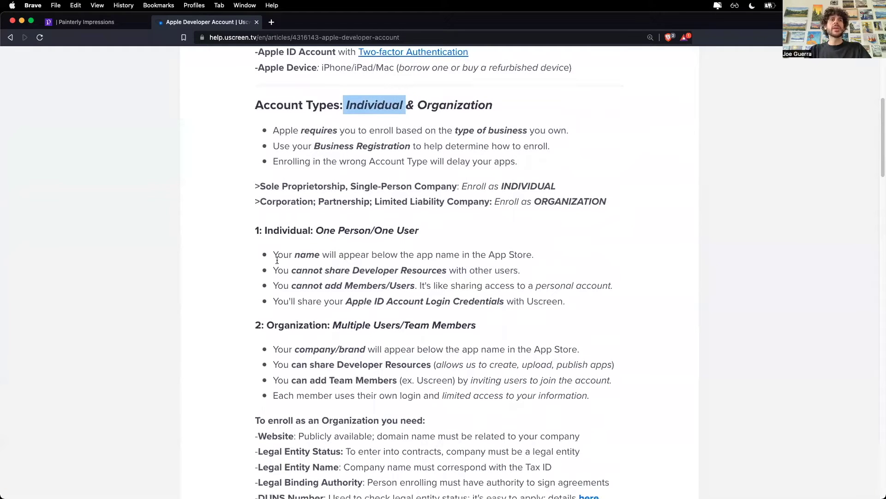
{"action": "left_click_drag", "start_coordinate": [283, 255], "coordinate": [377, 255]}
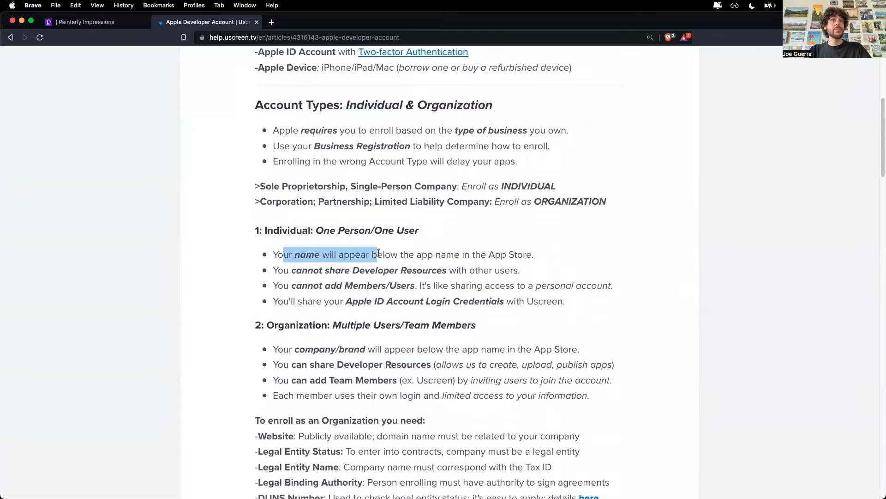
{"action": "left_click", "coordinate": [418, 256]}
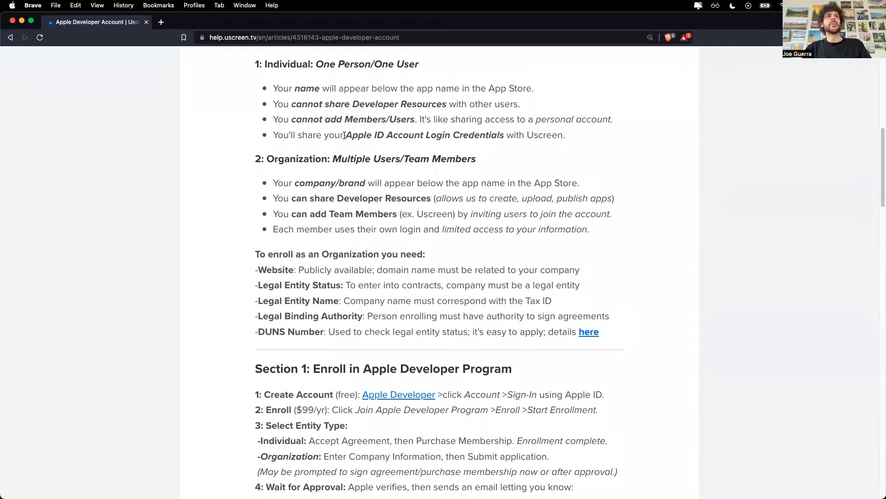
{"action": "left_click_drag", "start_coordinate": [346, 135], "coordinate": [436, 135]}
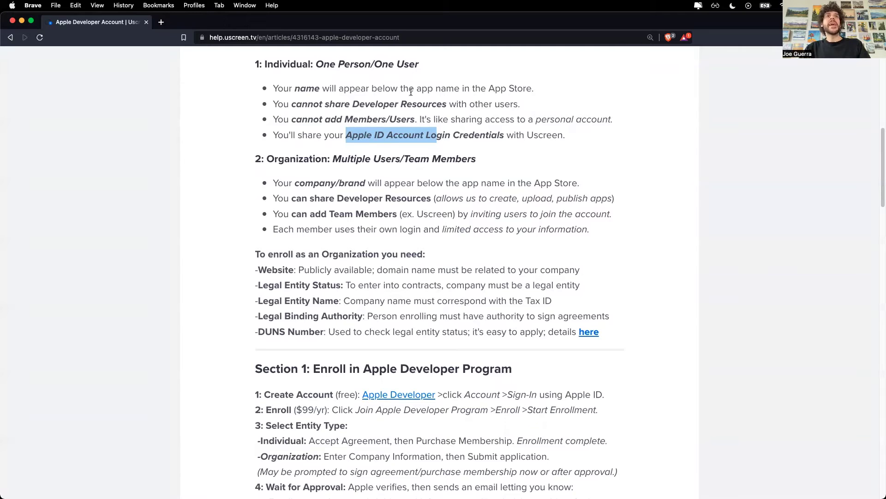
{"action": "left_click", "coordinate": [455, 131]}
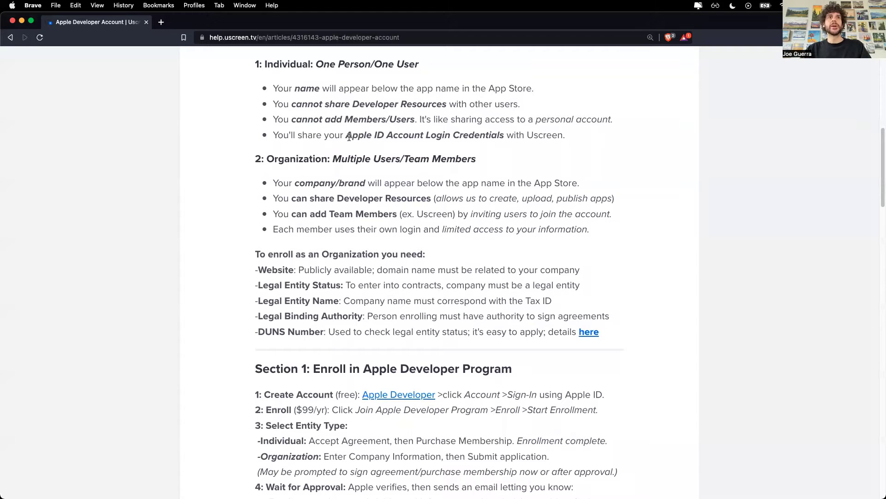
{"action": "left_click_drag", "start_coordinate": [349, 136], "coordinate": [437, 136]}
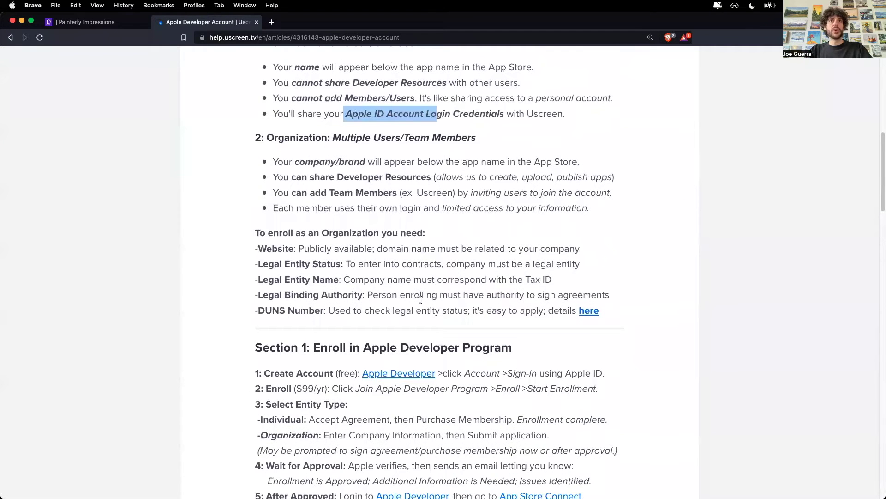
- Open the Apple Developer website in a new tab from the article's Create Account step and switch to it
{"action": "scroll", "coordinate": [420, 300], "scroll_direction": "down", "scroll_amount": 5}
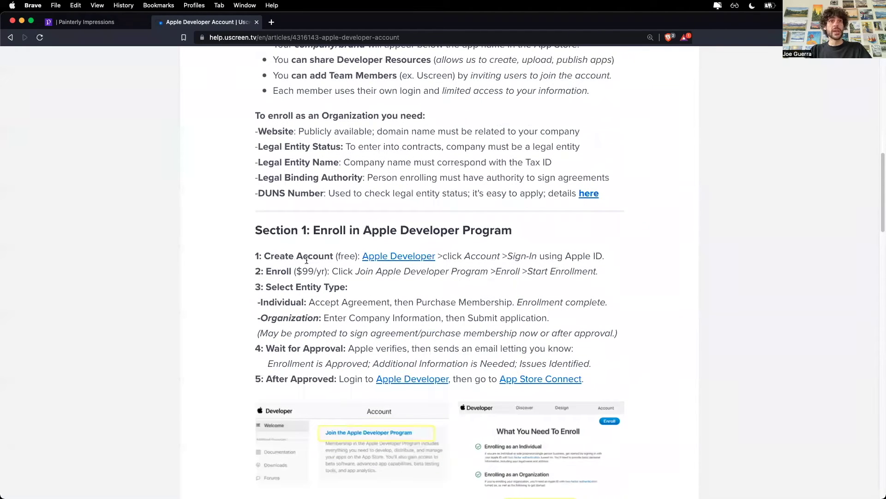
{"action": "left_click", "coordinate": [378, 259], "text": "super"}
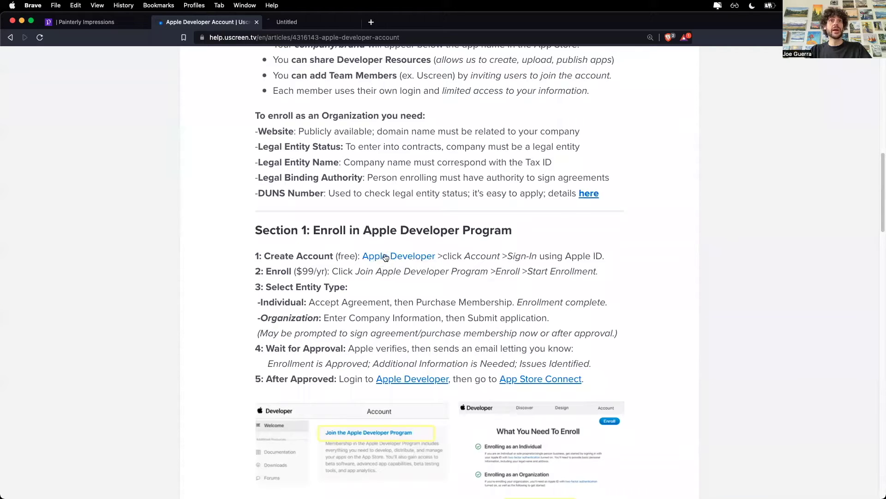
{"action": "left_click", "coordinate": [295, 23]}
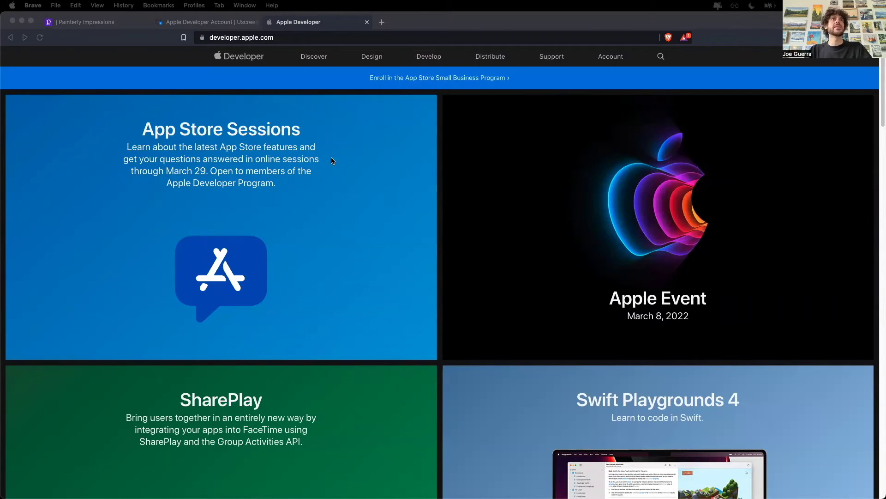
- Go to the Apple Developer account sign-in and trust this browser for future sign-ins
{"action": "left_click", "coordinate": [626, 29]}
{"action": "left_click", "coordinate": [611, 58]}
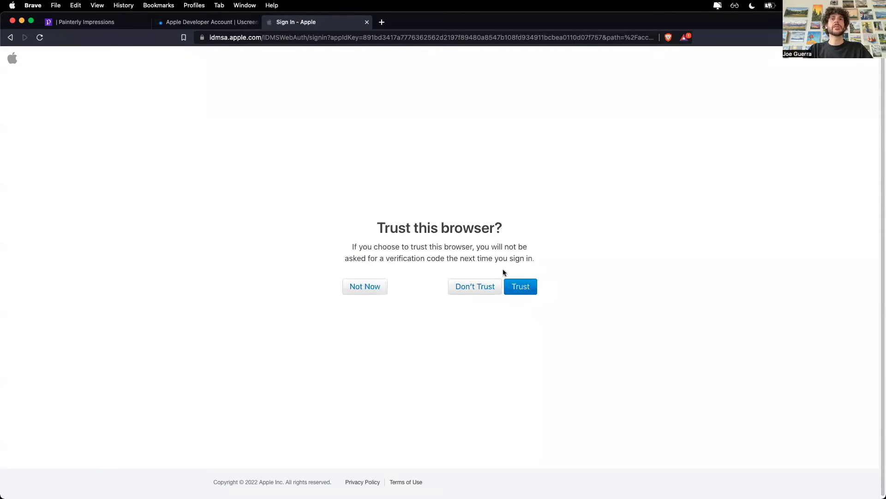
{"action": "left_click", "coordinate": [518, 283]}
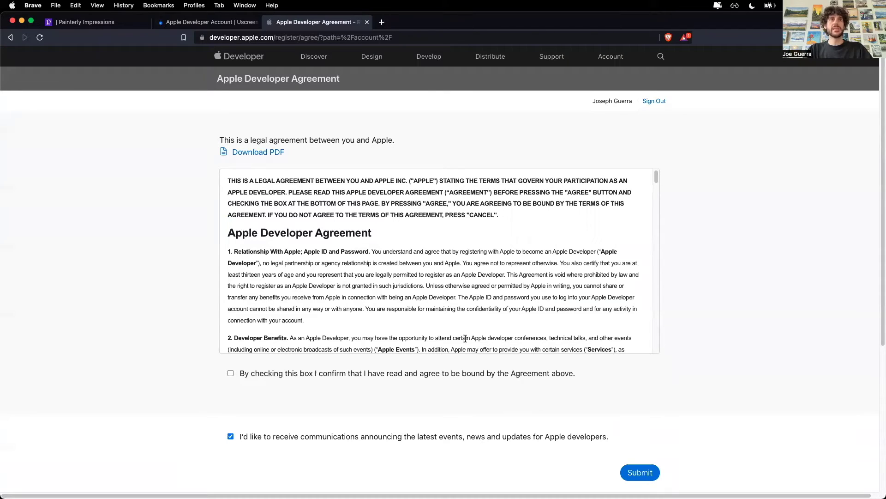
- Go through the Apple Developer Agreement to its end, confirm having read and agreed to it, and submit it
{"action": "scroll", "coordinate": [657, 198], "scroll_direction": "down", "scroll_amount": 5}
{"action": "left_click_drag", "start_coordinate": [657, 199], "coordinate": [654, 362]}
{"action": "left_click", "coordinate": [231, 374]}
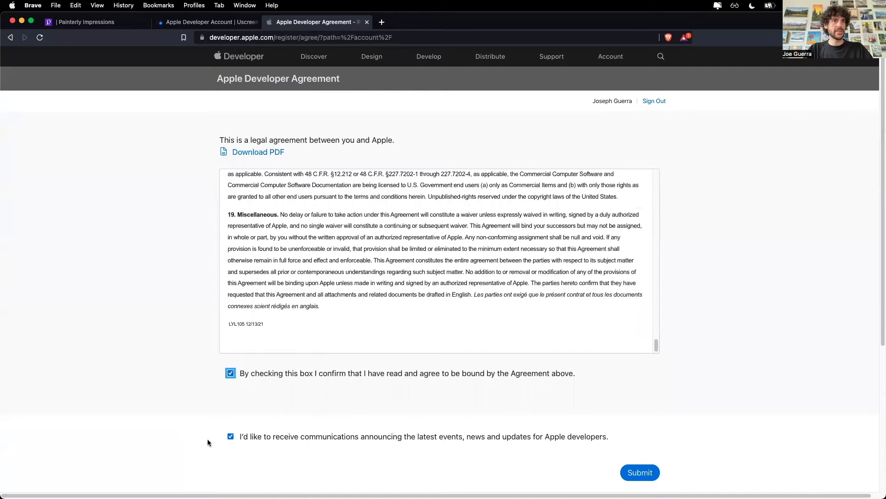
{"action": "scroll", "coordinate": [666, 420], "scroll_direction": "down", "scroll_amount": 3}
{"action": "scroll", "coordinate": [665, 417], "scroll_direction": "down", "scroll_amount": 5}
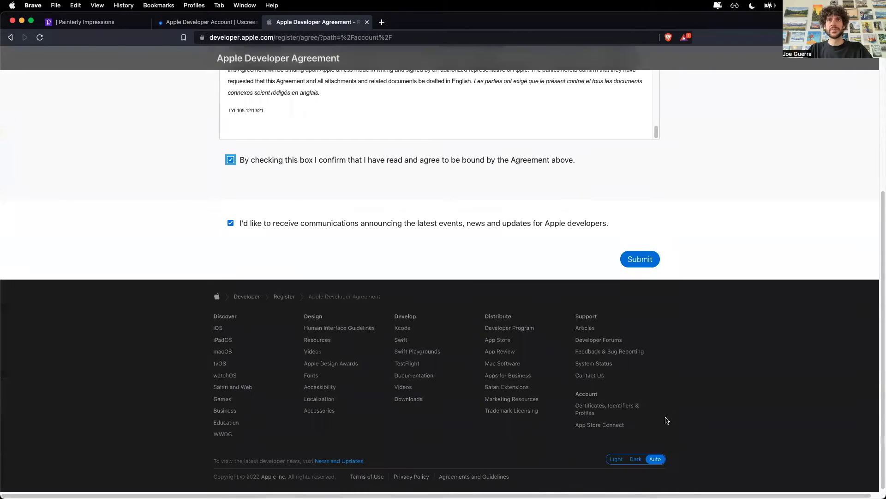
{"action": "scroll", "coordinate": [665, 411], "scroll_direction": "up", "scroll_amount": 8}
{"action": "left_click", "coordinate": [640, 473]}
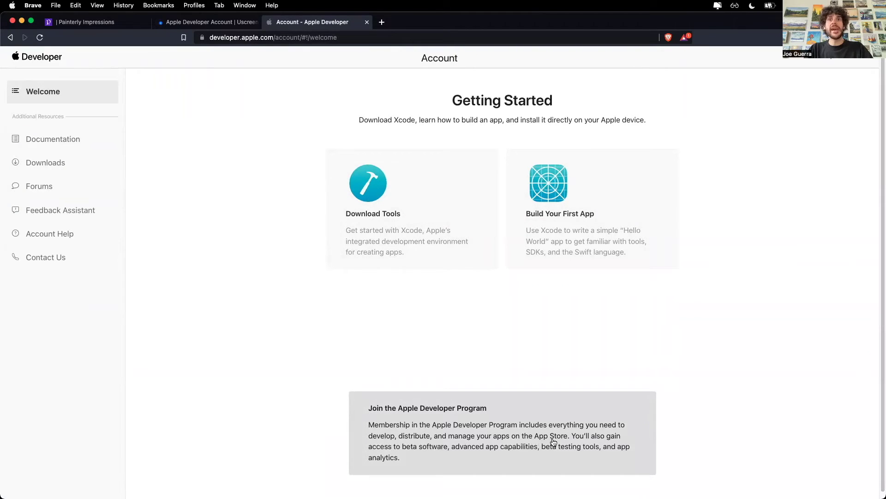
- Open the Apple Developer Program's enrollment requirements and review those for individuals and organizations
{"action": "left_click", "coordinate": [539, 407]}
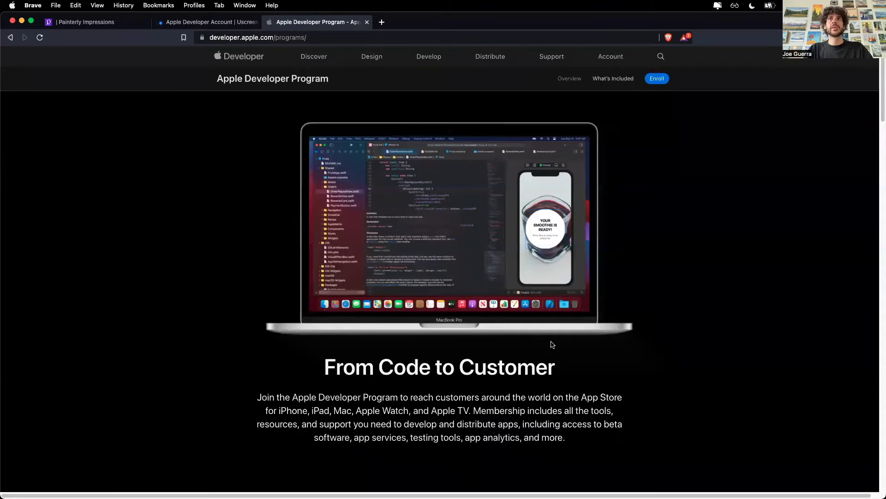
{"action": "left_click", "coordinate": [653, 81]}
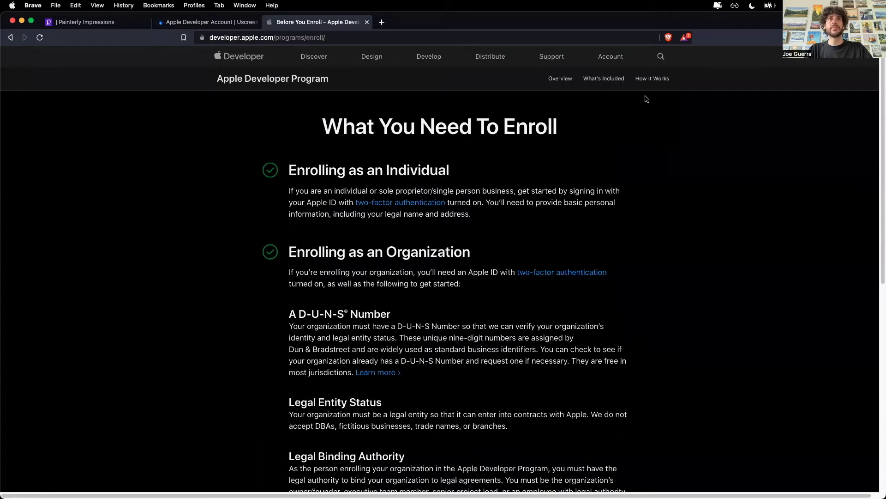
{"action": "left_click_drag", "start_coordinate": [292, 169], "coordinate": [459, 185]}
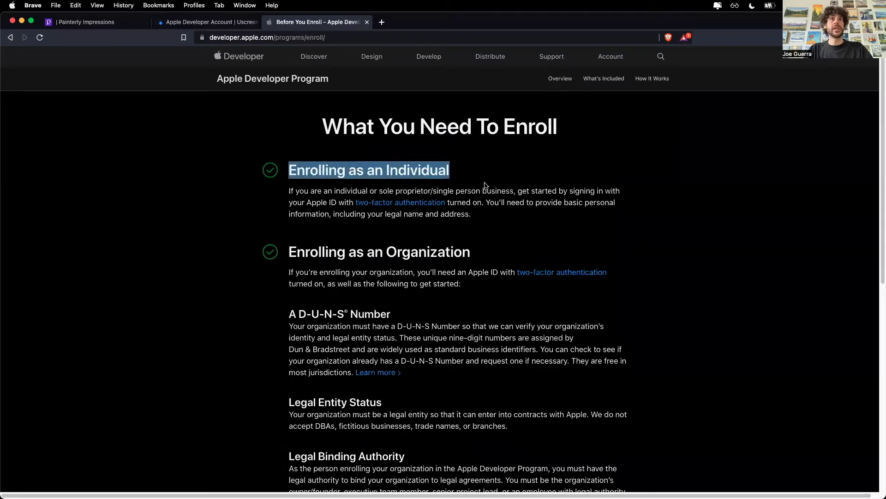
{"action": "scroll", "coordinate": [477, 228], "scroll_direction": "down", "scroll_amount": 1}
{"action": "scroll", "coordinate": [477, 228], "scroll_direction": "down", "scroll_amount": 5}
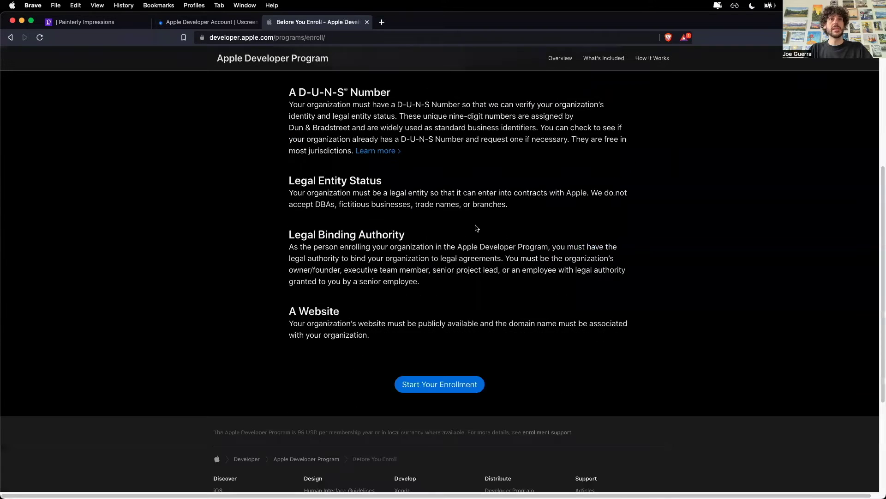
{"action": "scroll", "coordinate": [477, 227], "scroll_direction": "up", "scroll_amount": 4}
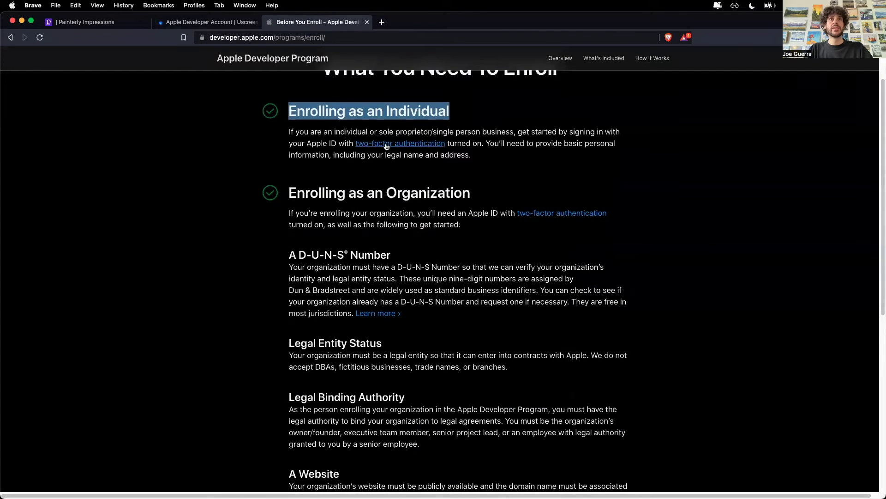
- Start the Apple Developer Program enrollment and continue it on the web
{"action": "scroll", "coordinate": [483, 257], "scroll_direction": "down", "scroll_amount": 6}
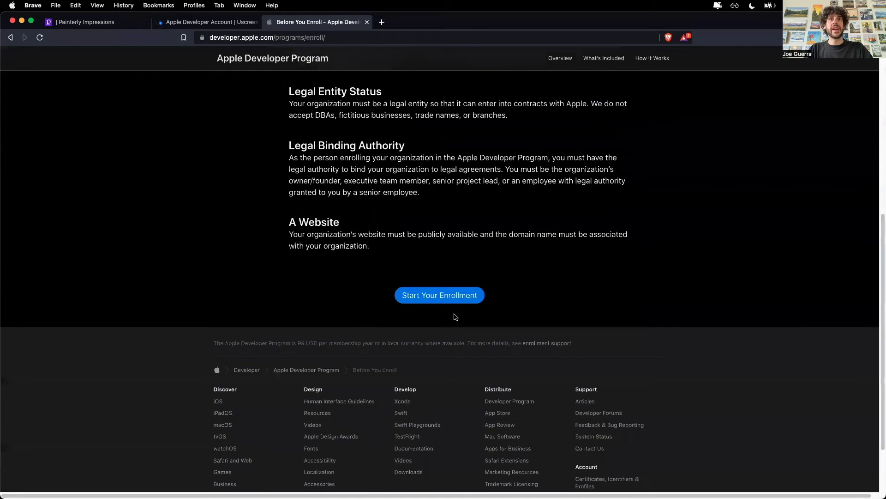
{"action": "left_click", "coordinate": [422, 297]}
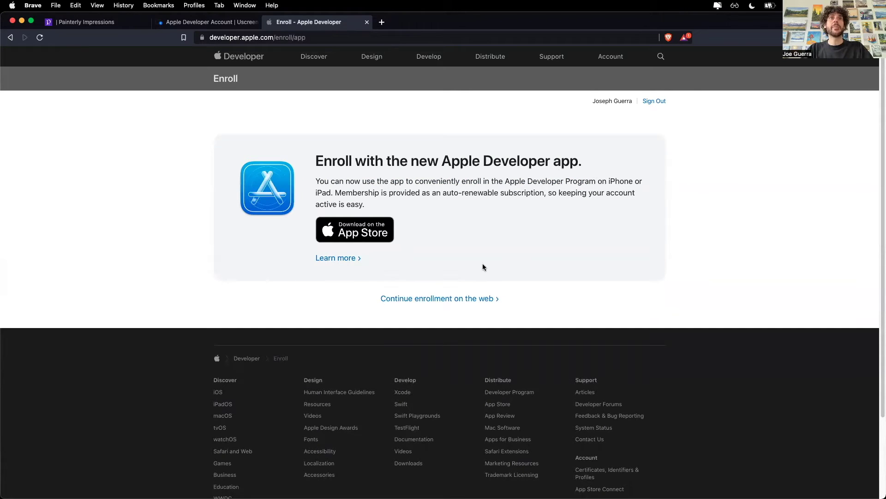
{"action": "left_click", "coordinate": [414, 300]}
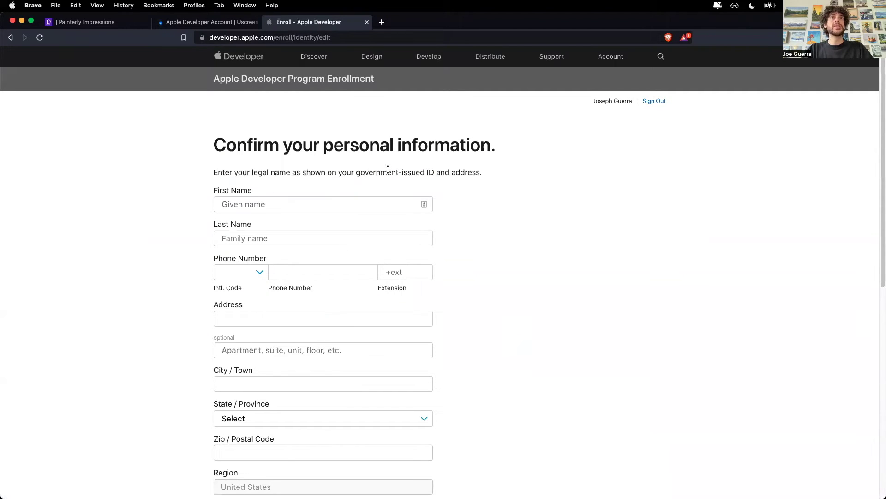
- Fill in the enrollment's personal information with the legal name, phone number and address, and continue
{"action": "left_click", "coordinate": [306, 204]}
{"action": "scroll", "coordinate": [555, 316], "scroll_direction": "down", "scroll_amount": 3}
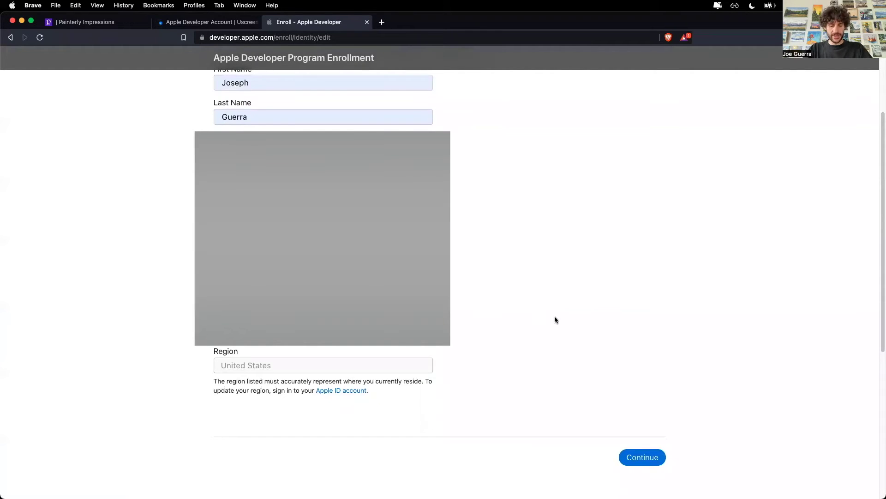
{"action": "left_click", "coordinate": [645, 457]}
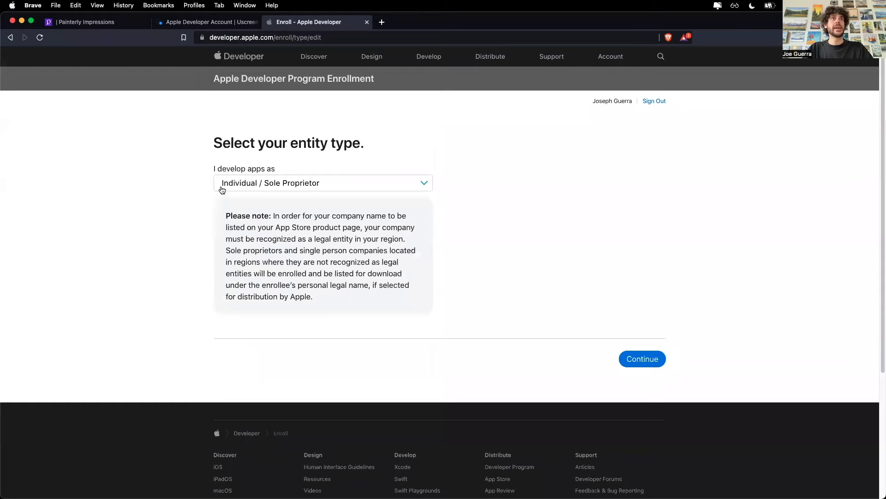
- Choose Individual / Sole Proprietor as the entity type and continue the enrollment
{"action": "left_click", "coordinate": [260, 185]}
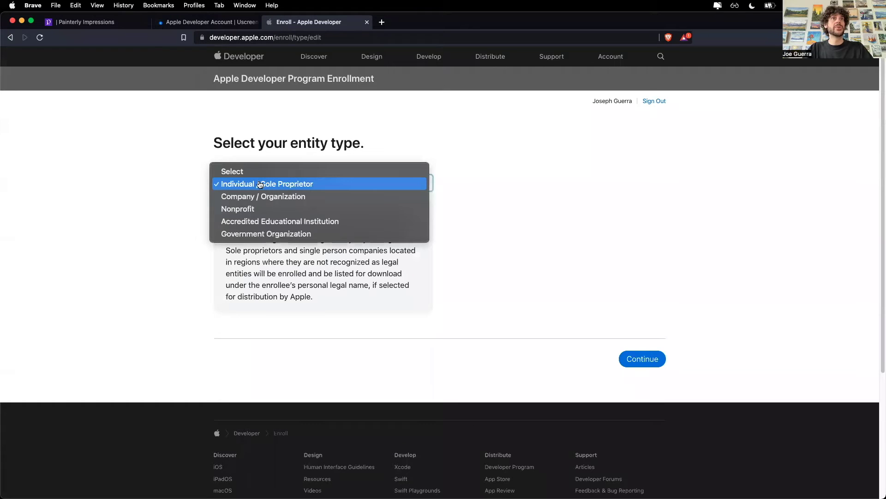
{"action": "left_click", "coordinate": [306, 188]}
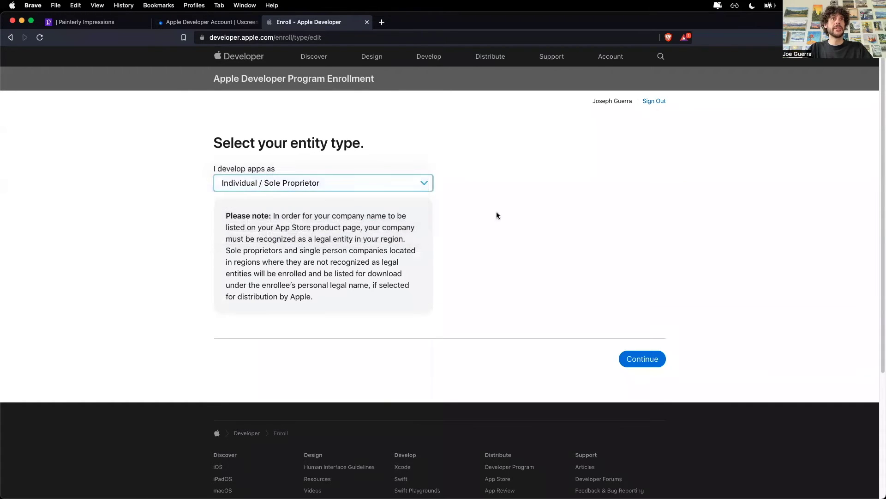
{"action": "left_click", "coordinate": [635, 362]}
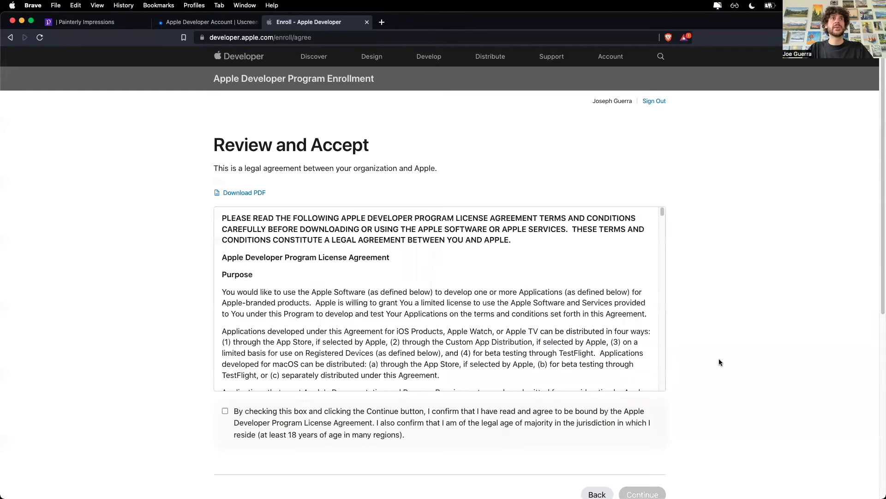
- Go through the Apple Developer Program License Agreement to its end, confirm having read and agreed to it, and continue
{"action": "left_click_drag", "start_coordinate": [663, 215], "coordinate": [666, 412]}
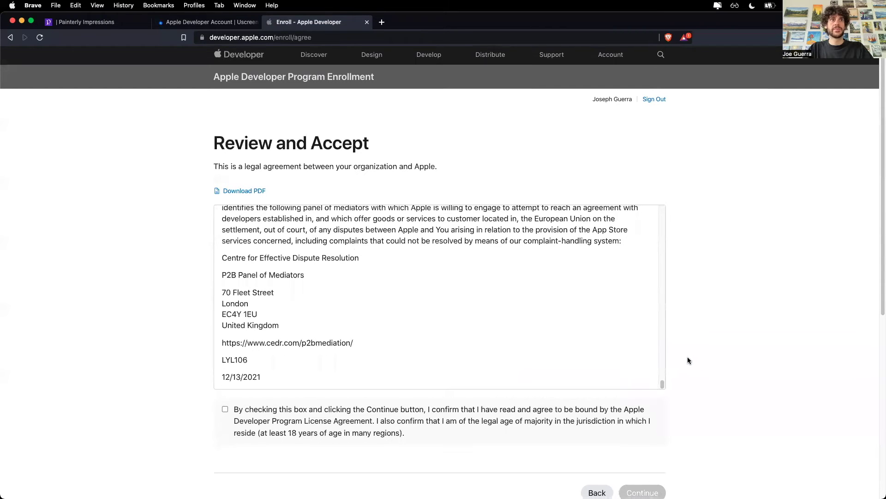
{"action": "scroll", "coordinate": [688, 357], "scroll_direction": "down", "scroll_amount": 3}
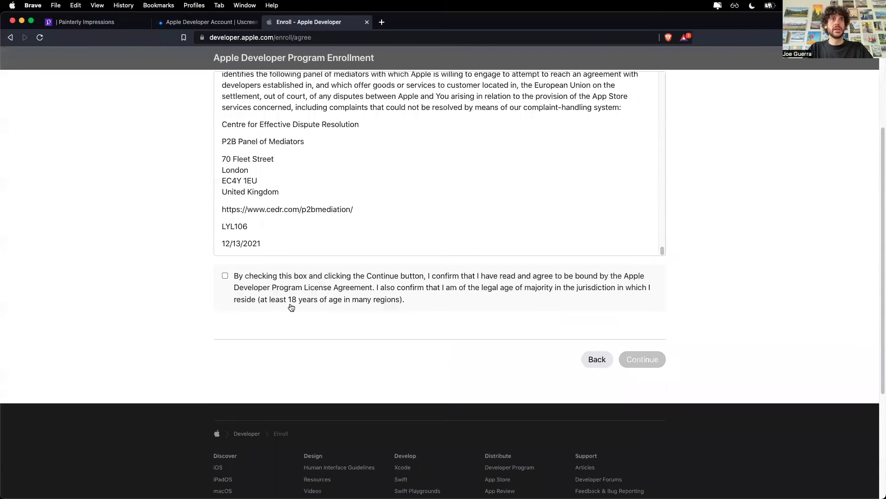
{"action": "left_click", "coordinate": [225, 276]}
{"action": "left_click", "coordinate": [649, 359]}
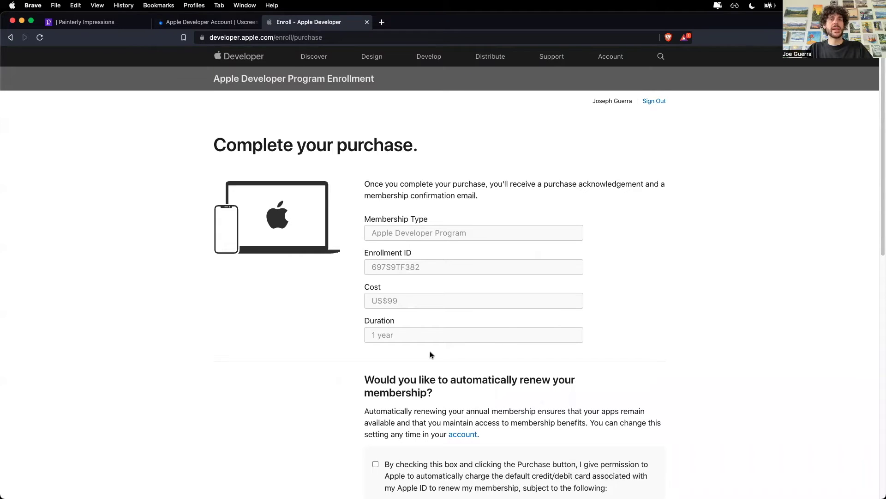
- Allow automatic renewal of the one-year Apple Developer Program membership and proceed with the purchase
{"action": "scroll", "coordinate": [595, 346], "scroll_direction": "down", "scroll_amount": 3}
{"action": "scroll", "coordinate": [594, 347], "scroll_direction": "down", "scroll_amount": 6}
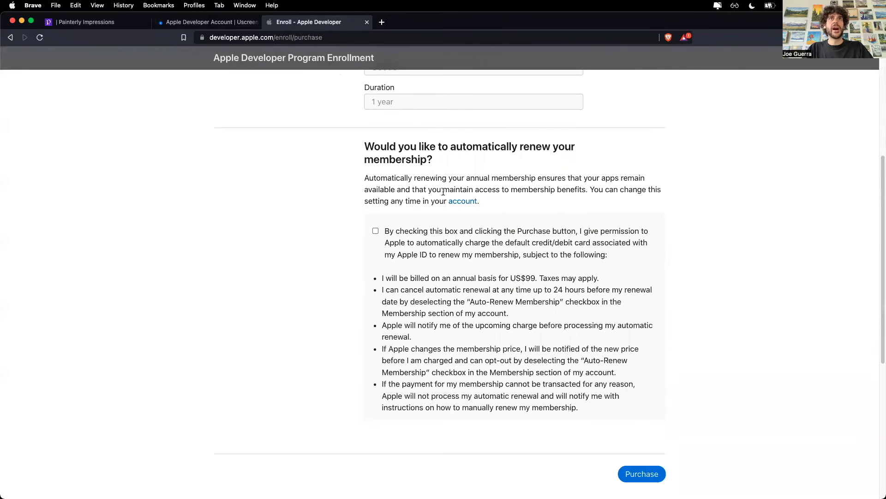
{"action": "left_click", "coordinate": [375, 232]}
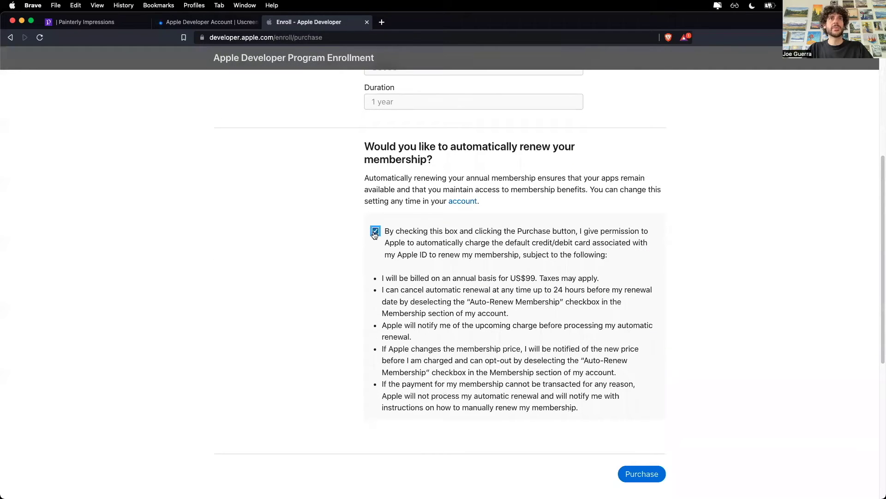
{"action": "scroll", "coordinate": [624, 333], "scroll_direction": "down", "scroll_amount": 6}
{"action": "left_click", "coordinate": [632, 323]}
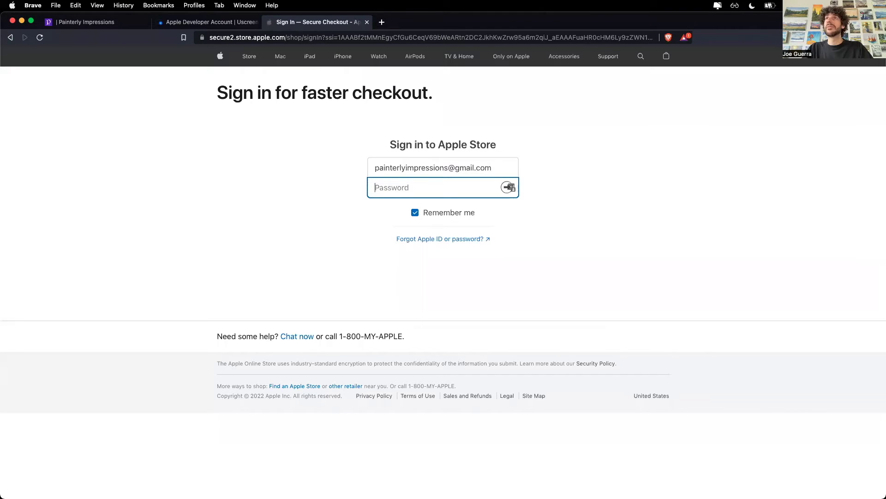
- Sign in to the Apple Store with the account password, choose the saved card as payment and continue to the order review
{"action": "key", "text": "Return"}
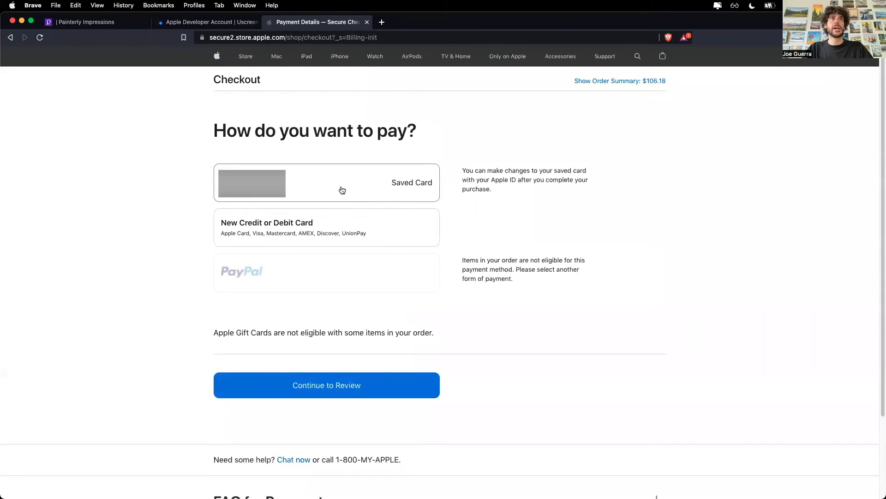
{"action": "left_click", "coordinate": [341, 189]}
{"action": "left_click", "coordinate": [317, 469]}
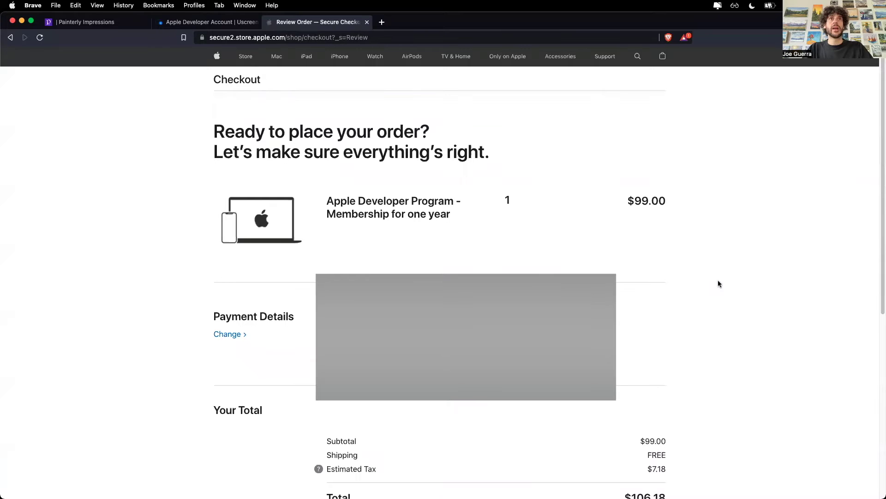
- Review the order for the one-year Apple Developer Program membership and place it
{"action": "scroll", "coordinate": [716, 284], "scroll_direction": "down", "scroll_amount": 1}
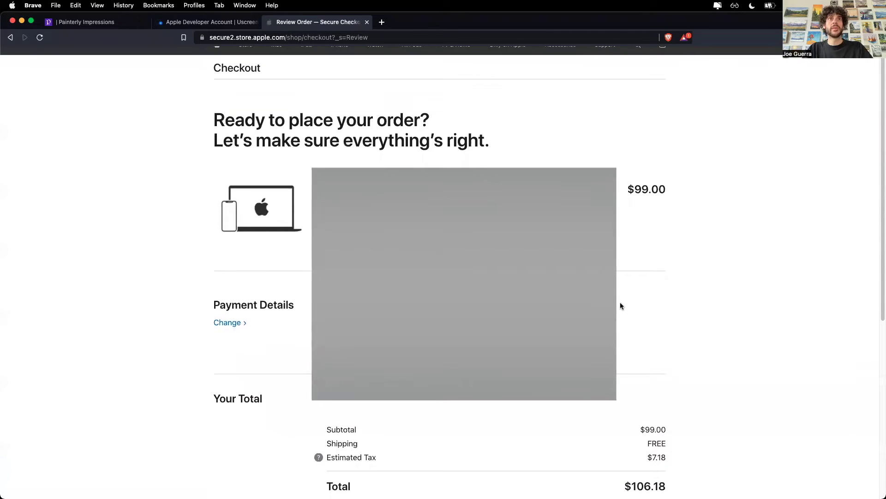
{"action": "scroll", "coordinate": [620, 305], "scroll_direction": "down", "scroll_amount": 3}
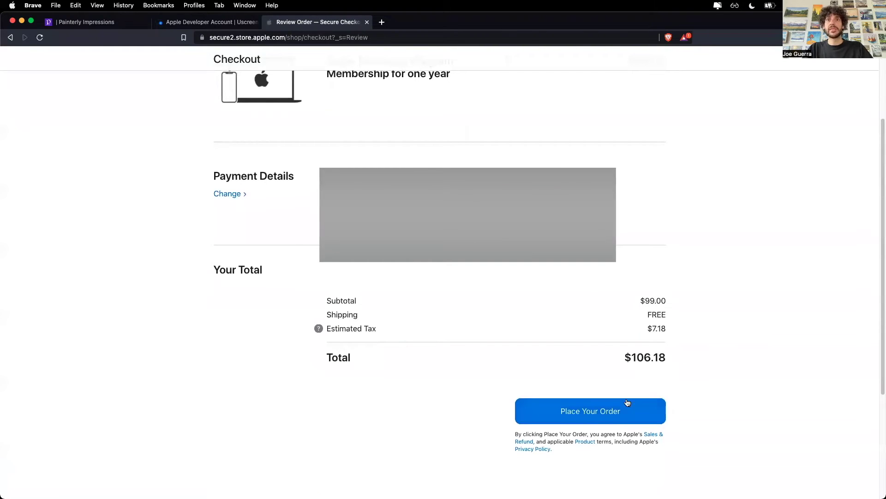
{"action": "left_click", "coordinate": [595, 408]}
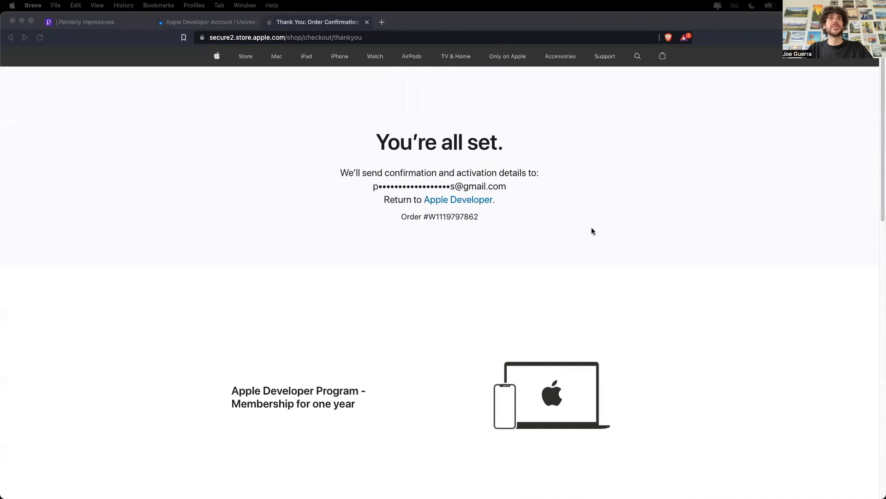
- Return to the Apple Developer site, decline signing out of this browser, and open the developer account
{"action": "left_click", "coordinate": [457, 204]}
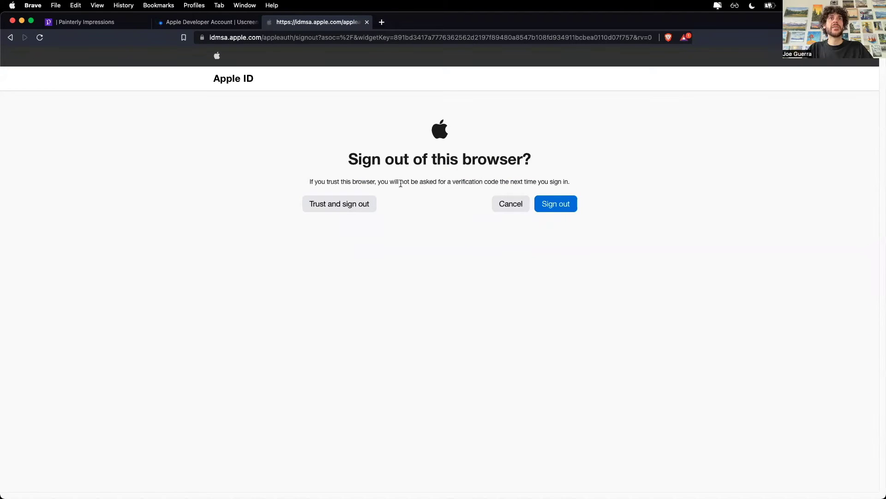
{"action": "left_click", "coordinate": [507, 205]}
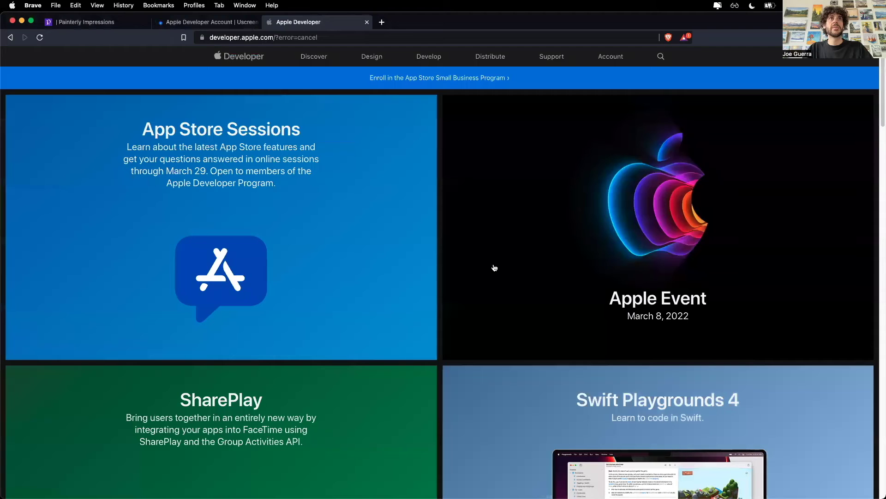
{"action": "left_click", "coordinate": [611, 56]}
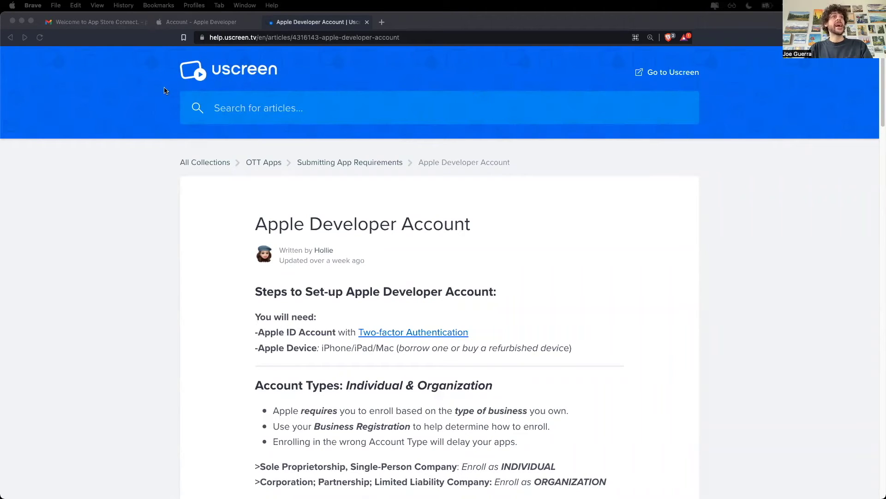
- Check the App Store Connect welcome email and its arrival time in Gmail, and view the Apple Developer account overview
{"action": "left_click", "coordinate": [118, 22]}
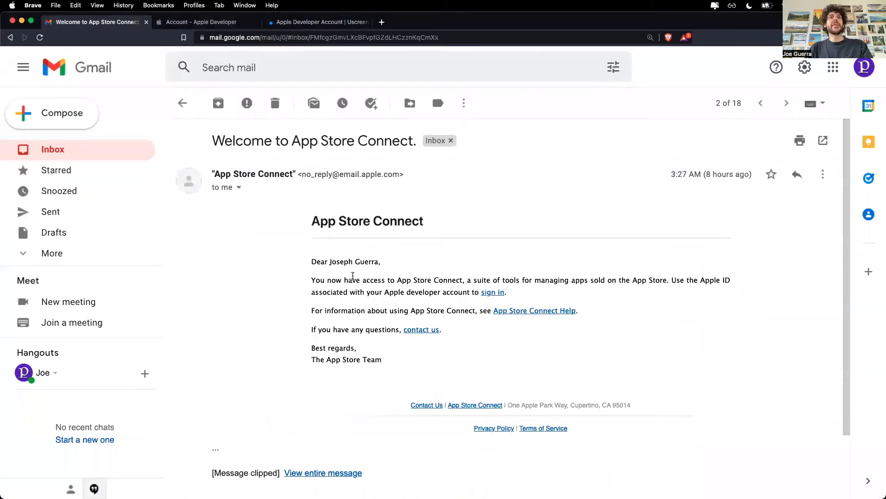
{"action": "left_click_drag", "start_coordinate": [348, 280], "coordinate": [447, 279]}
{"action": "left_click", "coordinate": [447, 278]}
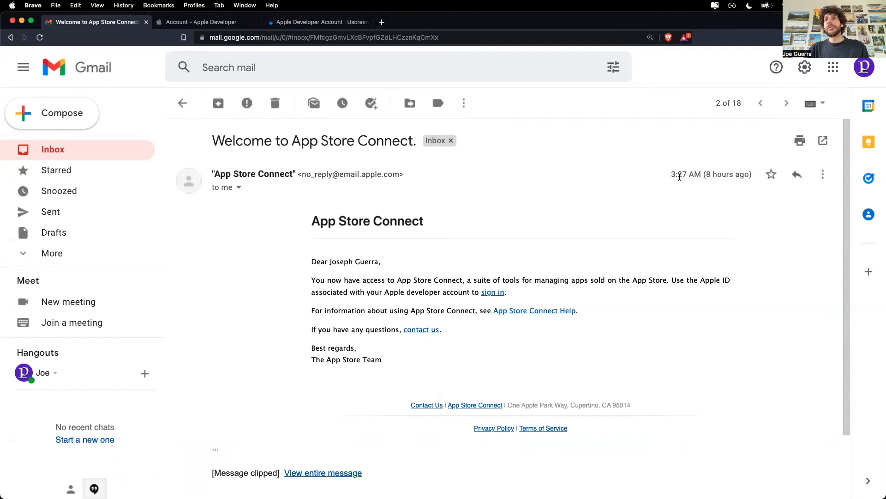
{"action": "left_click_drag", "start_coordinate": [672, 174], "coordinate": [684, 172]}
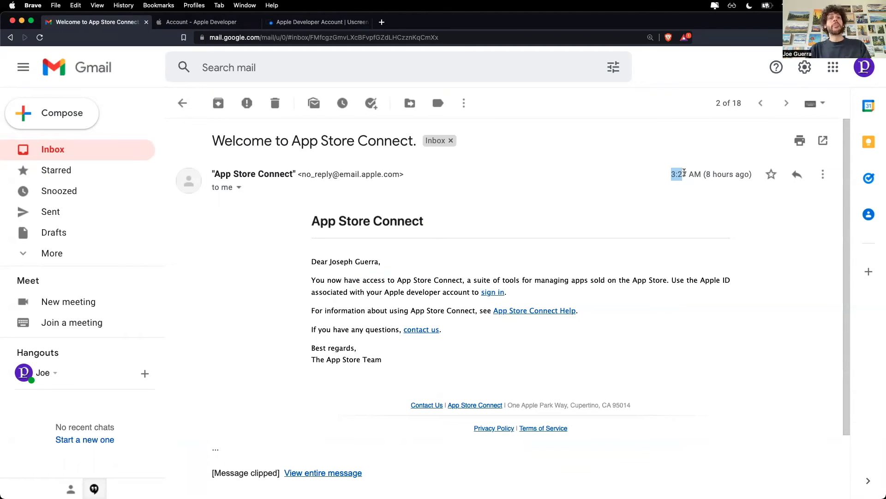
{"action": "left_click", "coordinate": [205, 23]}
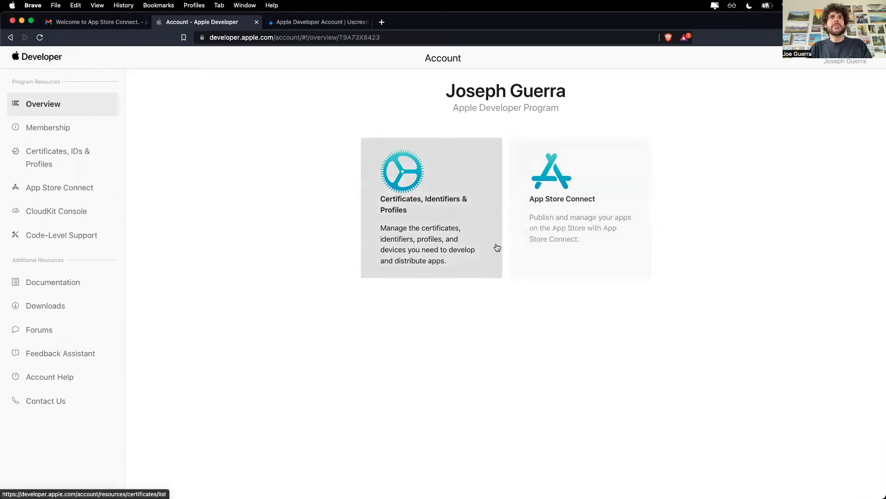
- Return to the Uscreen help article on the Apple Developer Account and review its requirements and the Individual and Organization account types
{"action": "left_click", "coordinate": [319, 22]}
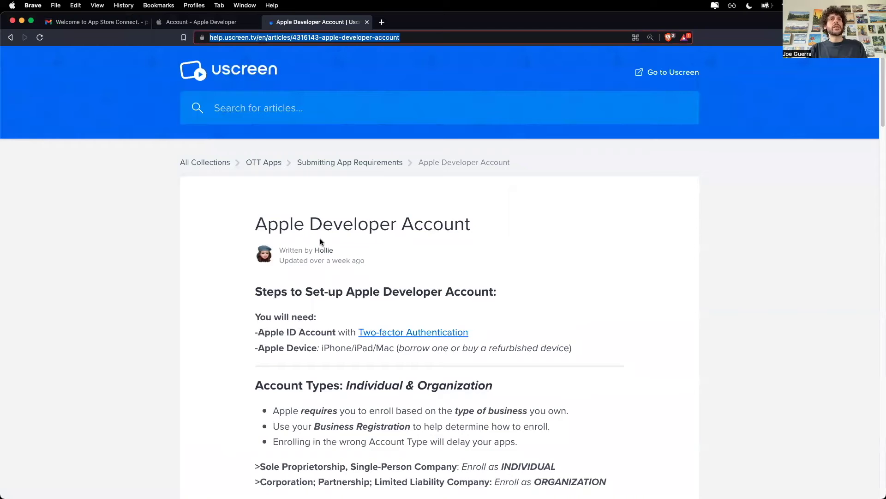
{"action": "left_click_drag", "start_coordinate": [255, 224], "coordinate": [494, 237]}
{"action": "left_click", "coordinate": [495, 247]}
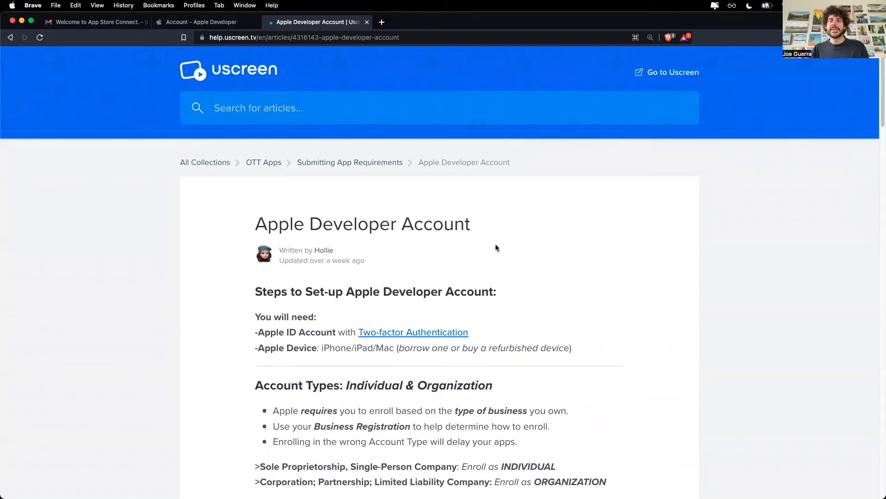
{"action": "scroll", "coordinate": [495, 248], "scroll_direction": "down", "scroll_amount": 2}
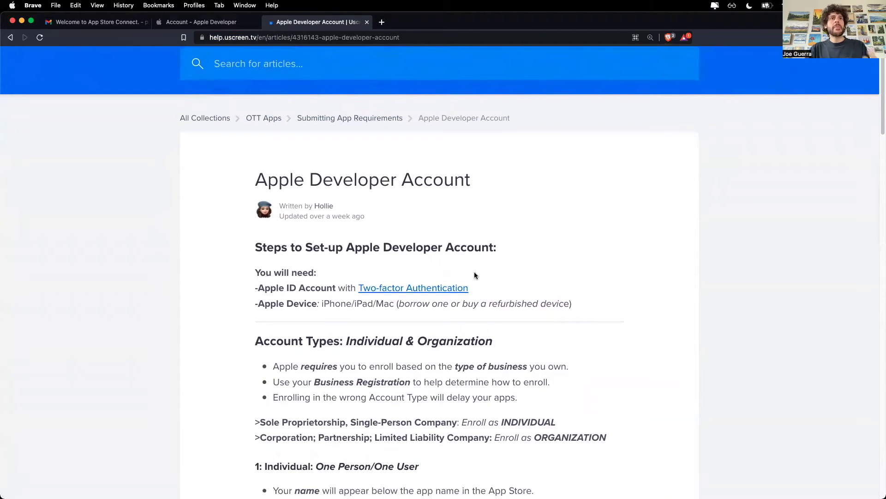
{"action": "scroll", "coordinate": [475, 271], "scroll_direction": "down", "scroll_amount": 3}
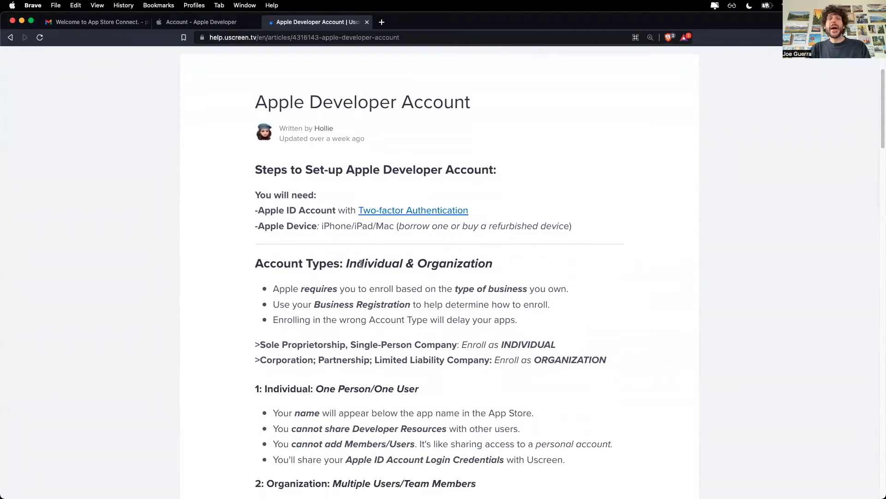
{"action": "scroll", "coordinate": [376, 306], "scroll_direction": "down", "scroll_amount": 1}
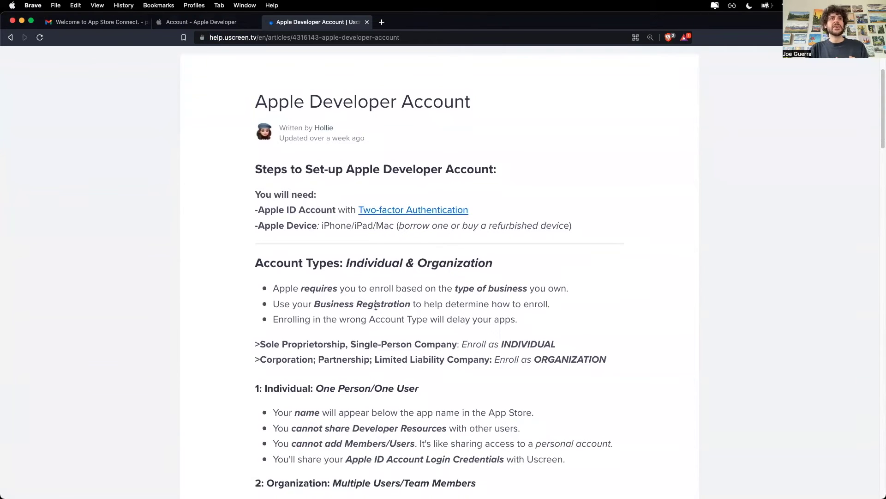
{"action": "scroll", "coordinate": [376, 306], "scroll_direction": "down", "scroll_amount": 6}
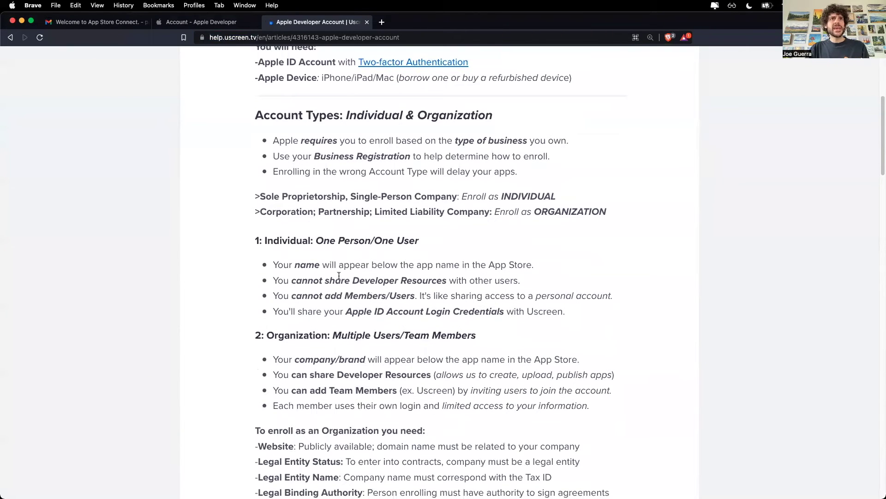
{"action": "left_click_drag", "start_coordinate": [267, 240], "coordinate": [409, 312]}
- Read the article's Section 1 on the enrollment fee, entity type and approval, continuing to Section 2 on giving Uscreen access
{"action": "scroll", "coordinate": [409, 305], "scroll_direction": "down", "scroll_amount": 8}
{"action": "scroll", "coordinate": [369, 284], "scroll_direction": "down", "scroll_amount": 3}
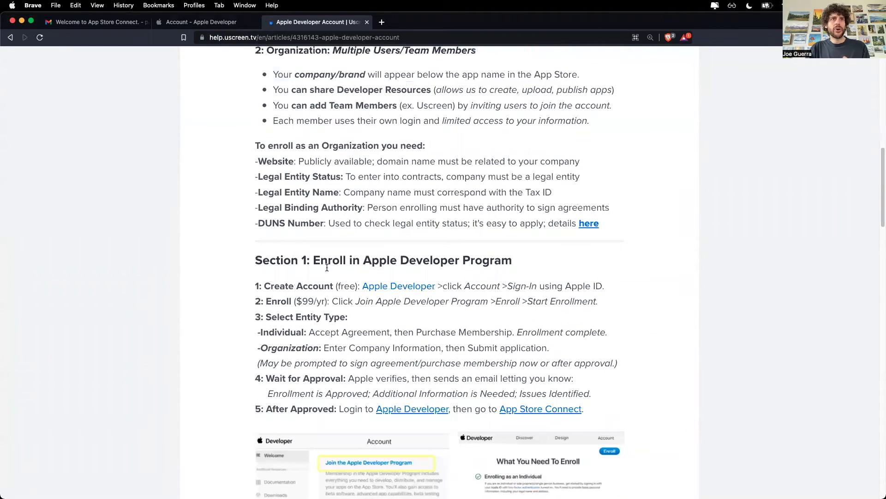
{"action": "left_click_drag", "start_coordinate": [295, 300], "coordinate": [327, 298]}
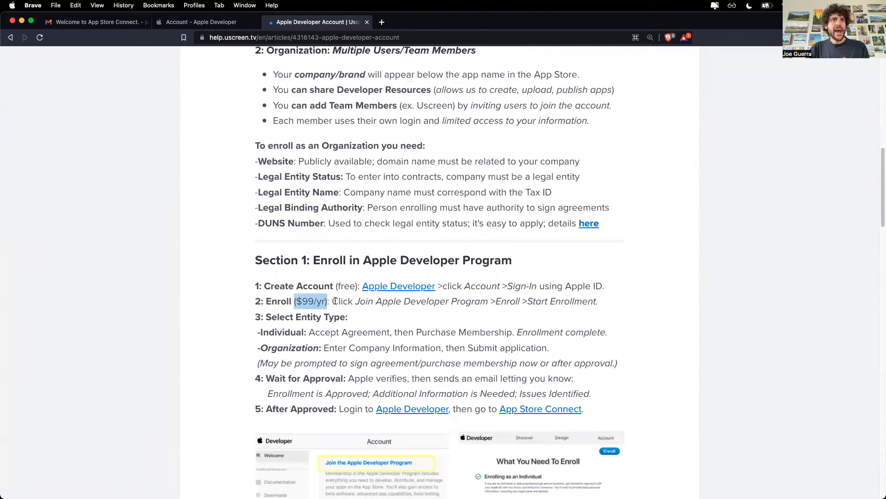
{"action": "left_click", "coordinate": [278, 274]}
{"action": "scroll", "coordinate": [283, 265], "scroll_direction": "down", "scroll_amount": 3}
{"action": "left_click", "coordinate": [361, 263], "text": "shift"}
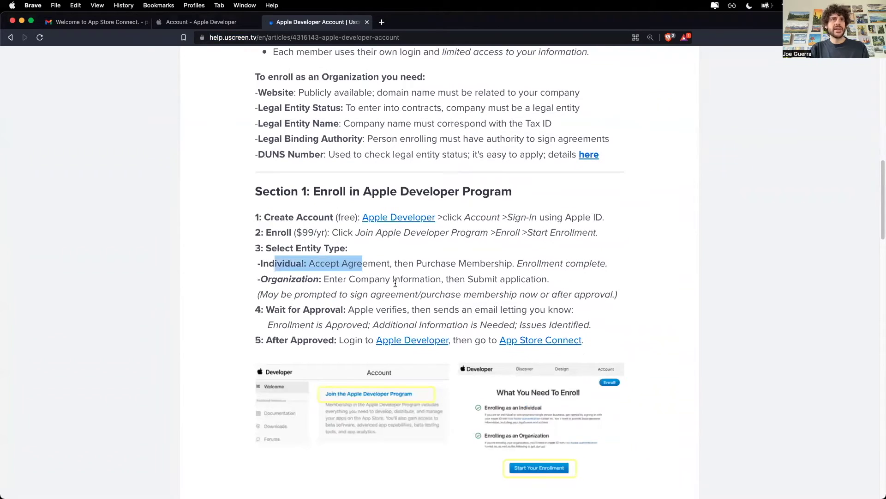
{"action": "scroll", "coordinate": [395, 283], "scroll_direction": "down", "scroll_amount": 1}
{"action": "scroll", "coordinate": [395, 283], "scroll_direction": "down", "scroll_amount": 1}
{"action": "left_click_drag", "start_coordinate": [296, 283], "coordinate": [453, 290]}
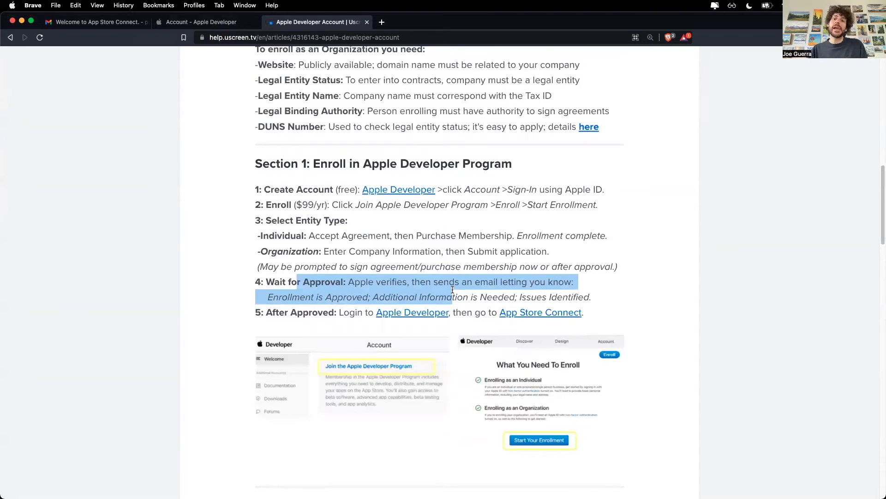
{"action": "scroll", "coordinate": [453, 289], "scroll_direction": "down", "scroll_amount": 5}
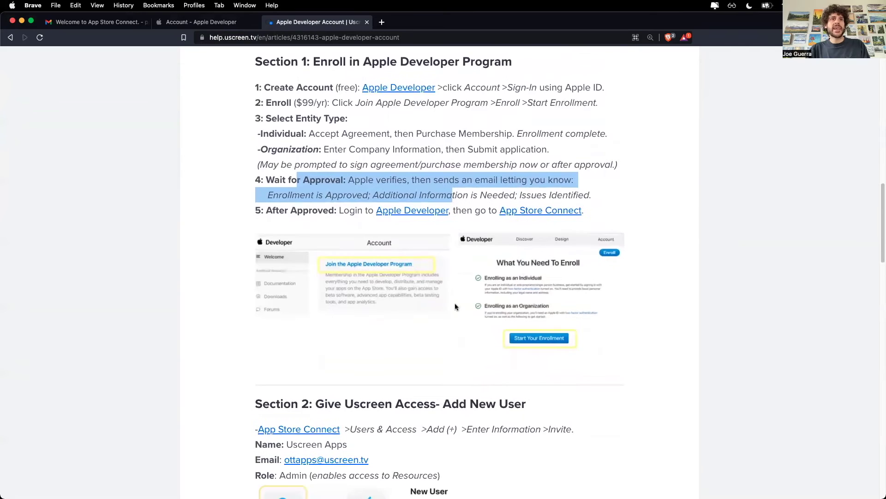
{"action": "scroll", "coordinate": [455, 303], "scroll_direction": "down", "scroll_amount": 1}
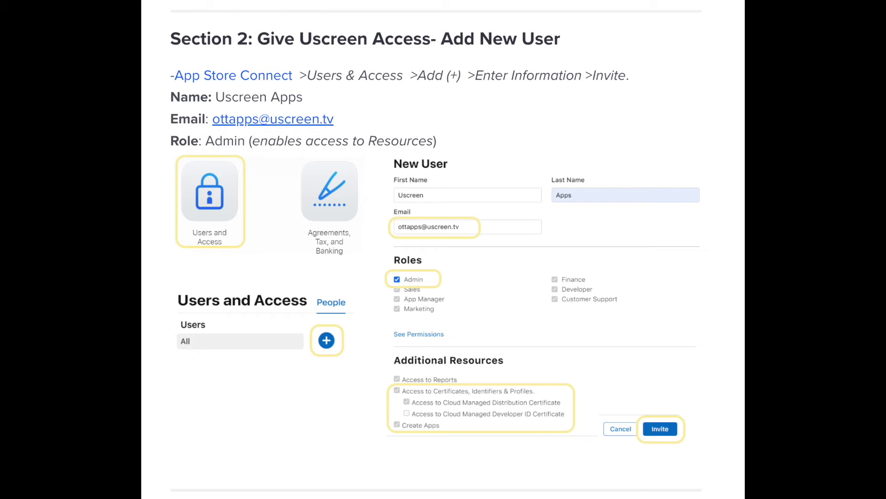
- Read the article's Section 3 on payment set-up, covering the Paid Apps Agreement and the Agreements, Tax & Banking instructions
{"action": "scroll", "coordinate": [387, 242], "scroll_direction": "down", "scroll_amount": 5}
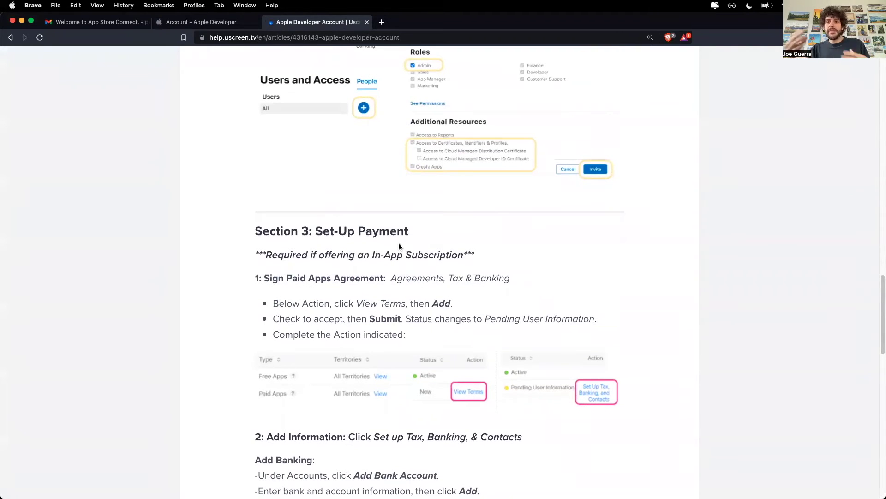
{"action": "scroll", "coordinate": [399, 246], "scroll_direction": "down", "scroll_amount": 1}
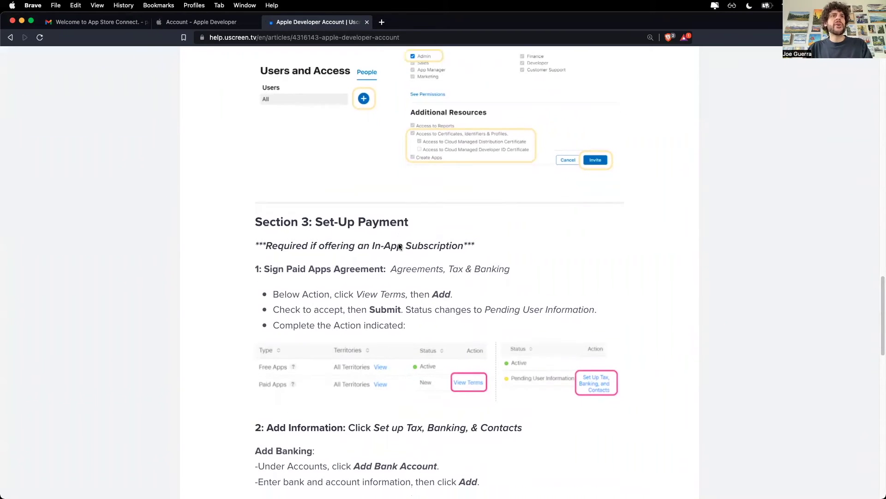
{"action": "scroll", "coordinate": [398, 243], "scroll_direction": "down", "scroll_amount": 1}
{"action": "left_click_drag", "start_coordinate": [262, 242], "coordinate": [485, 243]}
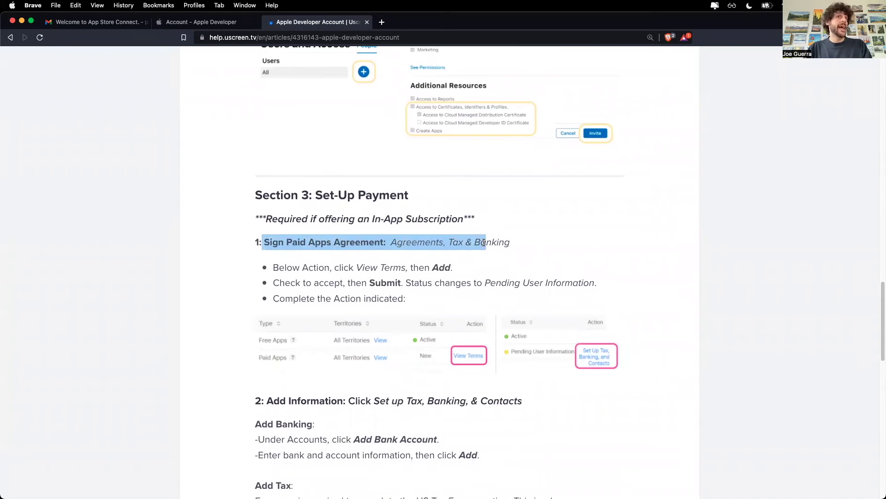
{"action": "scroll", "coordinate": [430, 252], "scroll_direction": "down", "scroll_amount": 3}
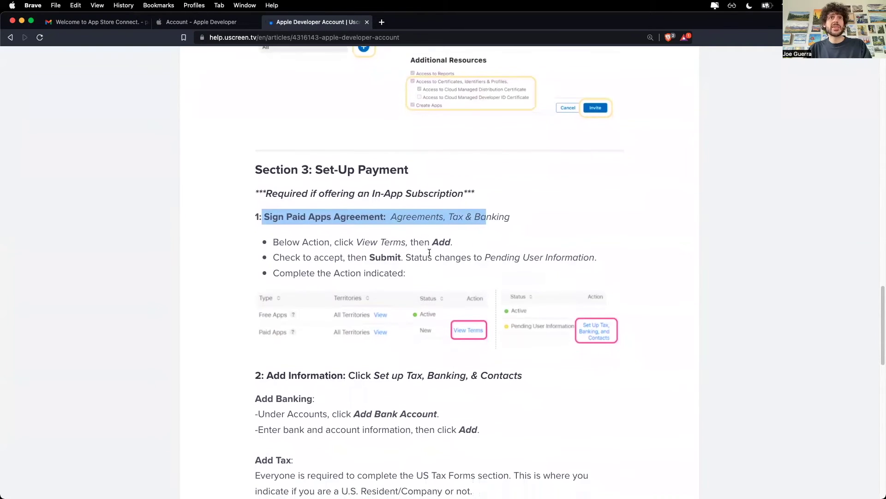
{"action": "left_click", "coordinate": [389, 215]}
{"action": "left_click_drag", "start_coordinate": [392, 217], "coordinate": [505, 216]}
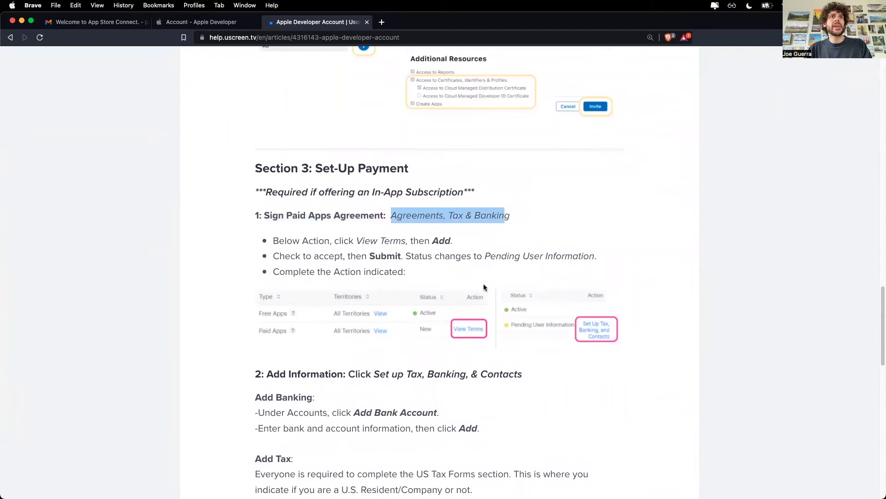
{"action": "scroll", "coordinate": [484, 287], "scroll_direction": "down", "scroll_amount": 2}
- Return to the Apple Developer account, go to App Store Connect, and open Users and Access
{"action": "left_click", "coordinate": [203, 22]}
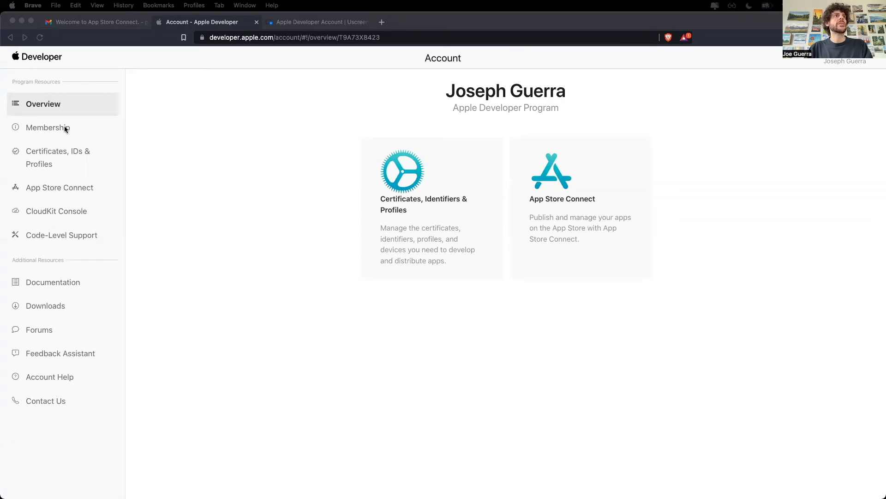
{"action": "left_click", "coordinate": [547, 181]}
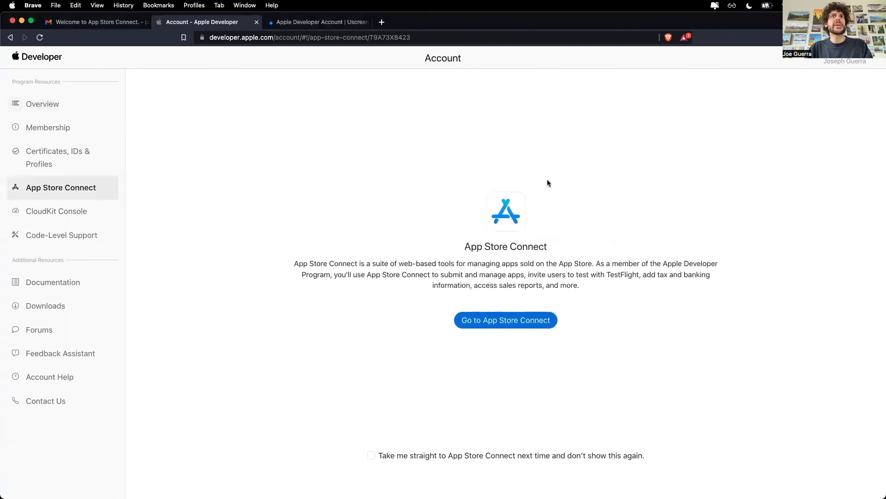
{"action": "left_click", "coordinate": [500, 324]}
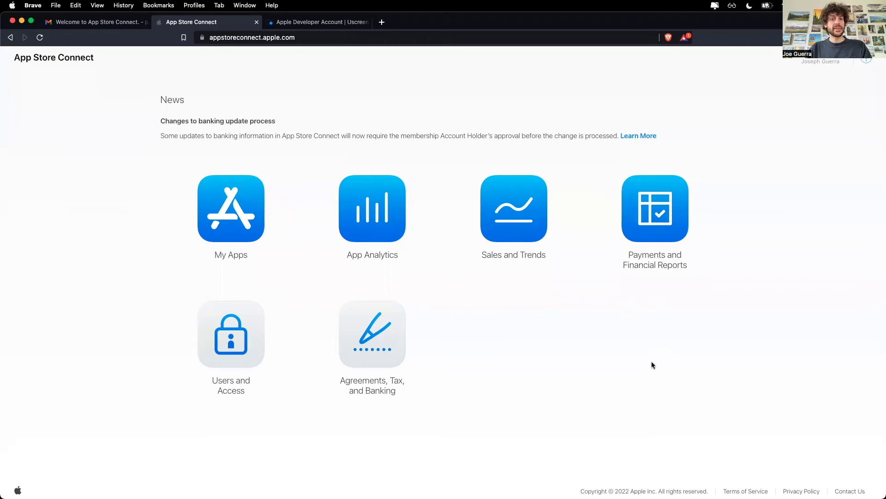
{"action": "left_click", "coordinate": [231, 334]}
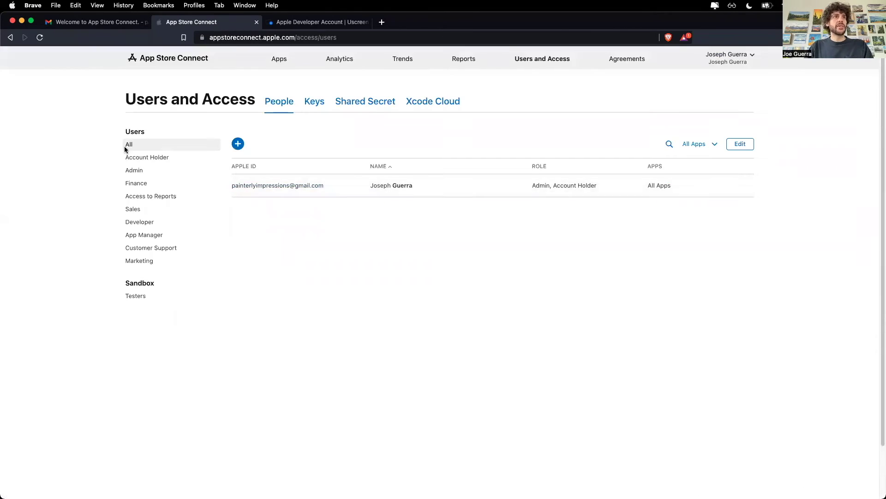
- Invite a new user with first name Uscreen, last name Apps, Uscreen's contact e-mail and the Admin role
{"action": "left_click", "coordinate": [238, 144]}
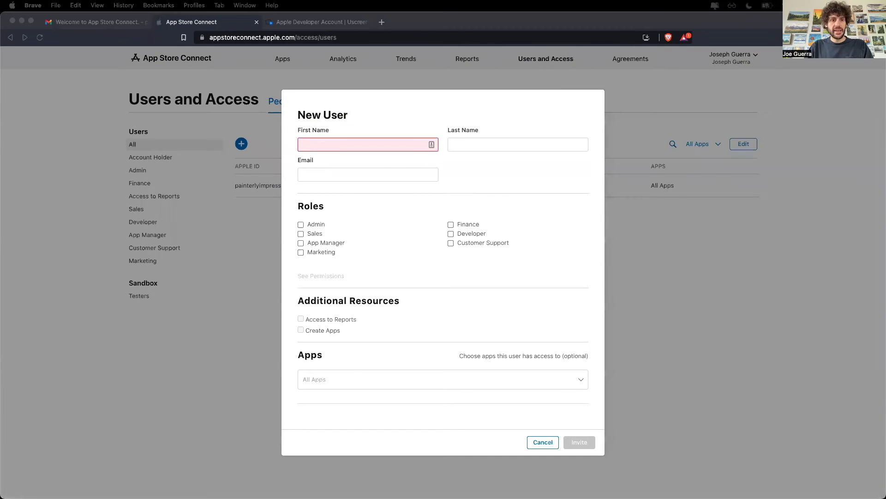
{"action": "left_click", "coordinate": [315, 148]}
{"action": "type", "text": "Uscreen"}
{"action": "left_click", "coordinate": [481, 145]}
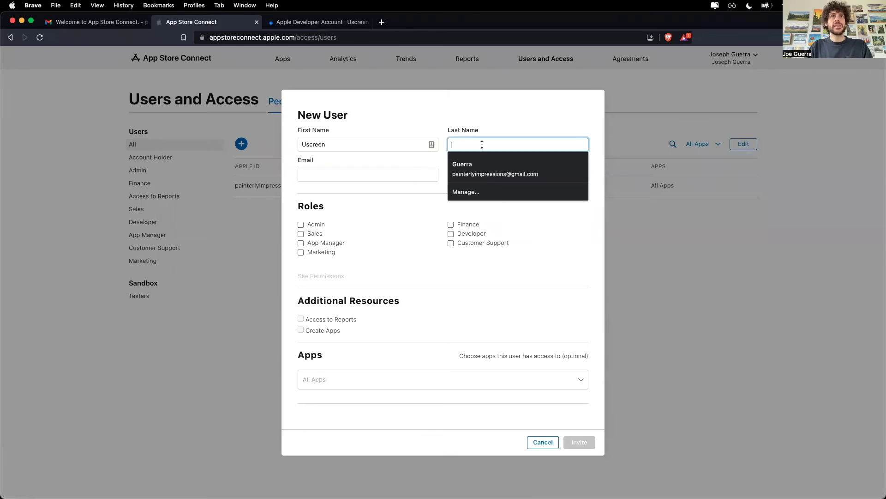
{"action": "type", "text": "Apps"}
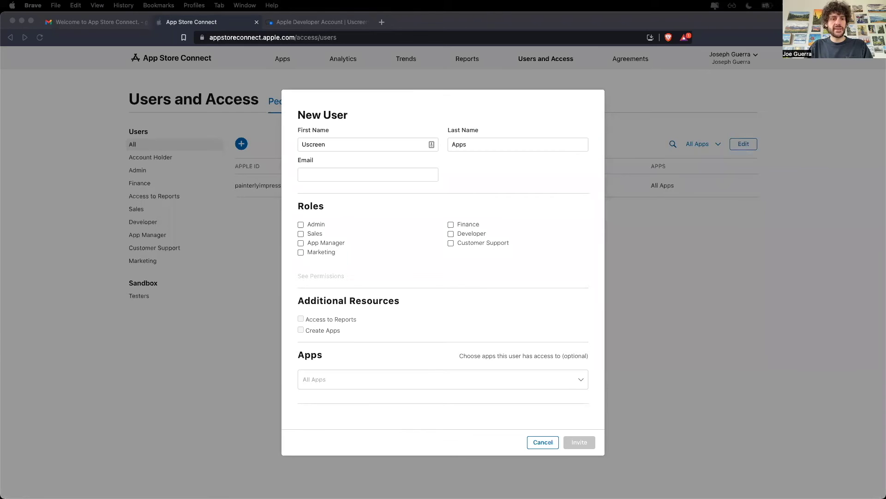
{"action": "left_click", "coordinate": [379, 174]}
{"action": "key", "text": "super+v"}
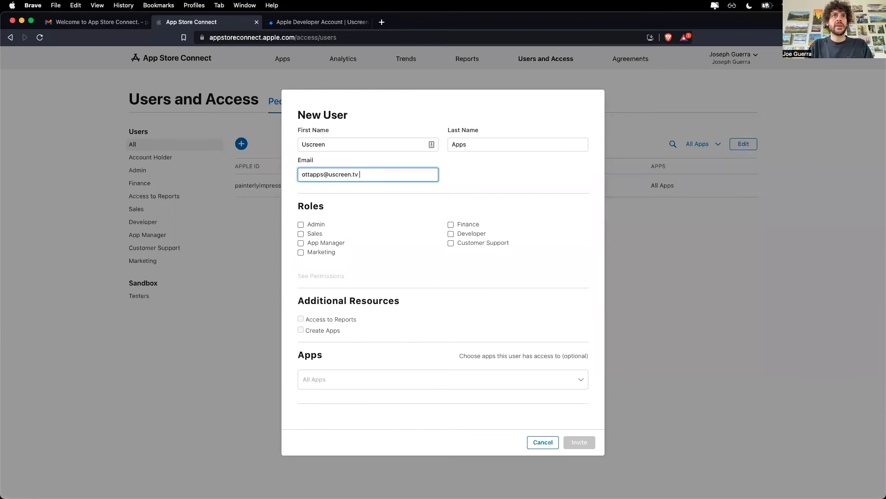
{"action": "left_click", "coordinate": [476, 175]}
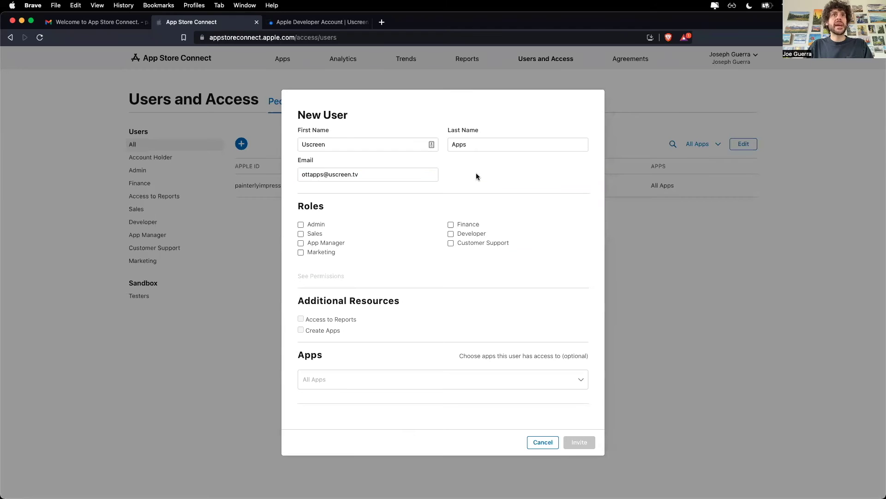
{"action": "left_click", "coordinate": [316, 226]}
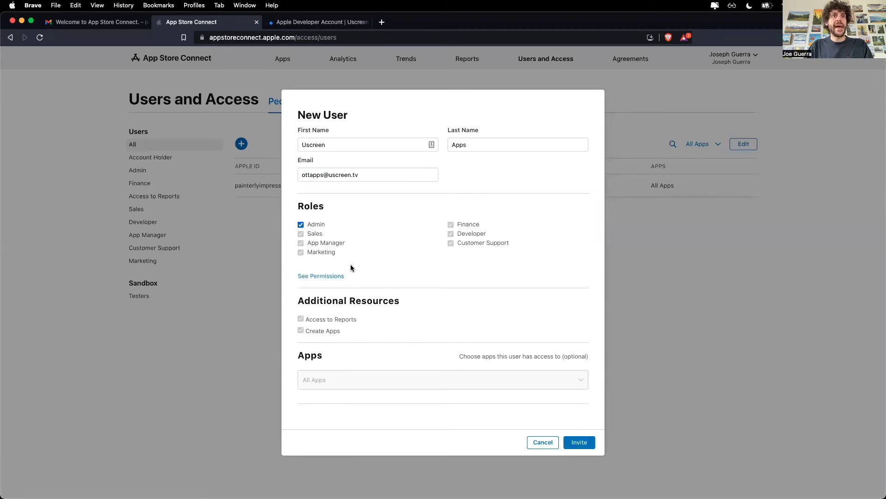
{"action": "left_click", "coordinate": [579, 442]}
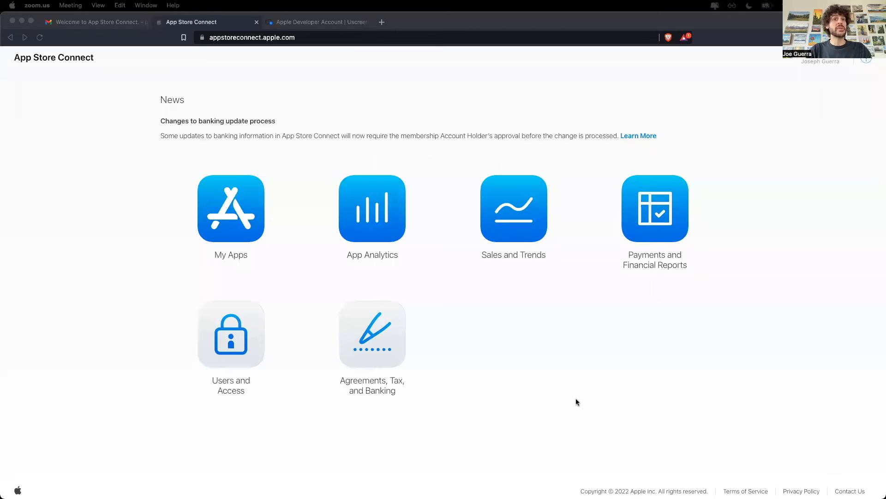
- Open Agreements, Tax, and Banking, check the Tax and Banking sections, and return to the Agreements list
{"action": "left_click", "coordinate": [467, 346]}
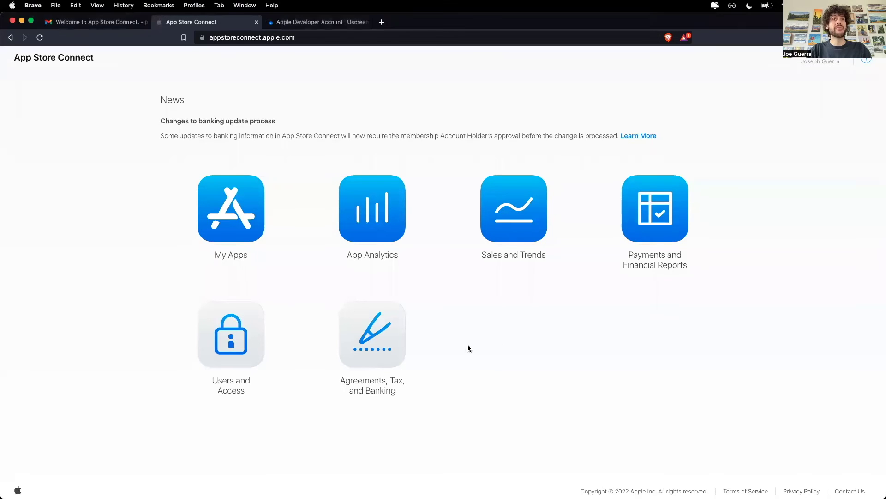
{"action": "left_click", "coordinate": [385, 337]}
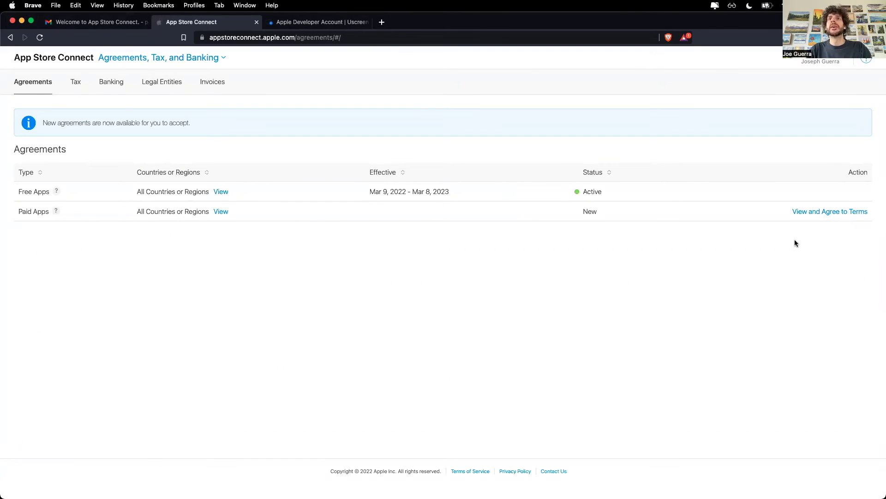
{"action": "left_click", "coordinate": [77, 84]}
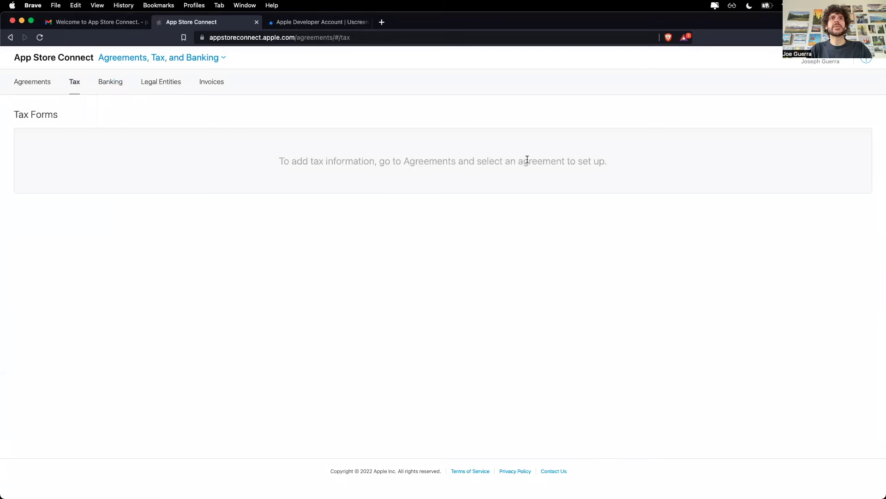
{"action": "left_click", "coordinate": [117, 88]}
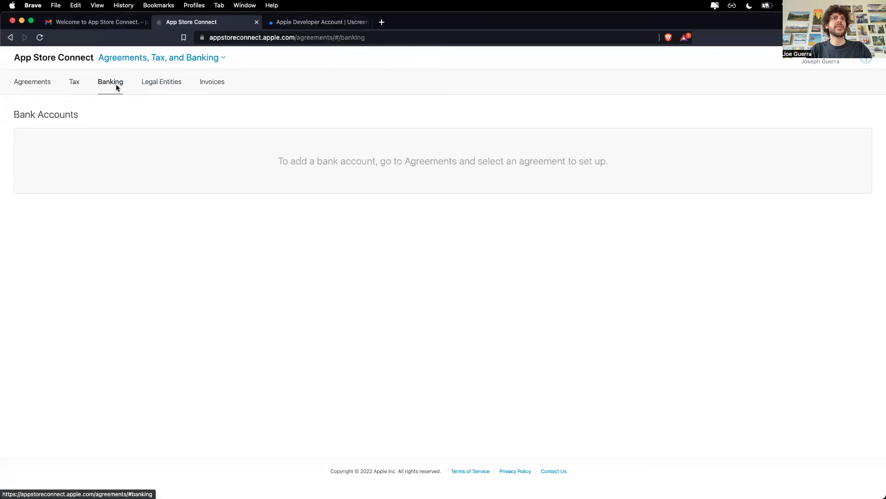
{"action": "left_click", "coordinate": [31, 86]}
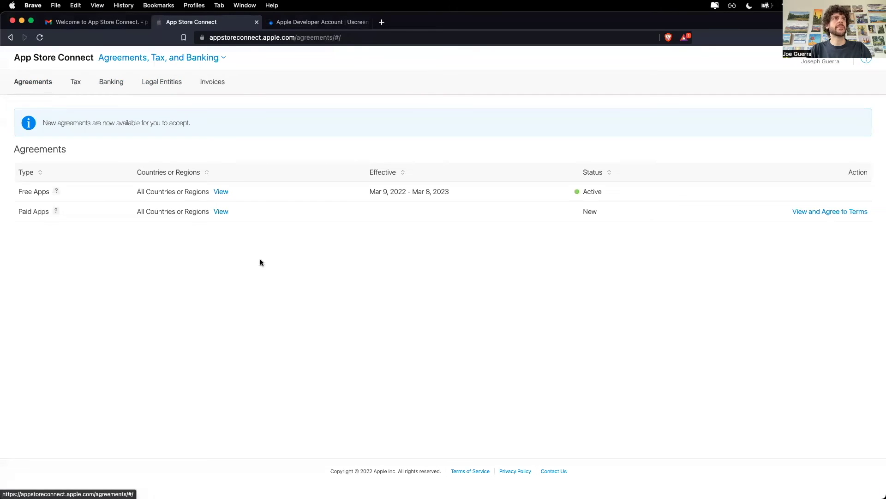
- Add the legal entity for the Paid Apps agreement and accept the Paid Applications Agreement terms
{"action": "left_click", "coordinate": [801, 213]}
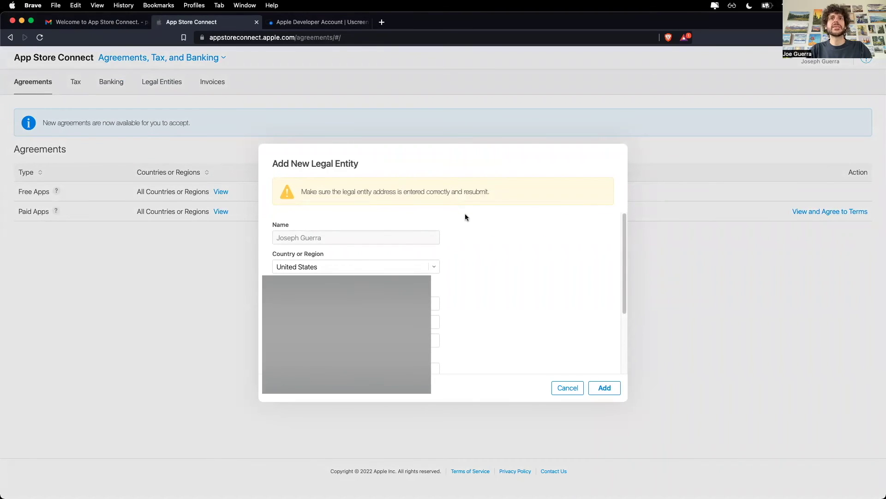
{"action": "left_click", "coordinate": [604, 390]}
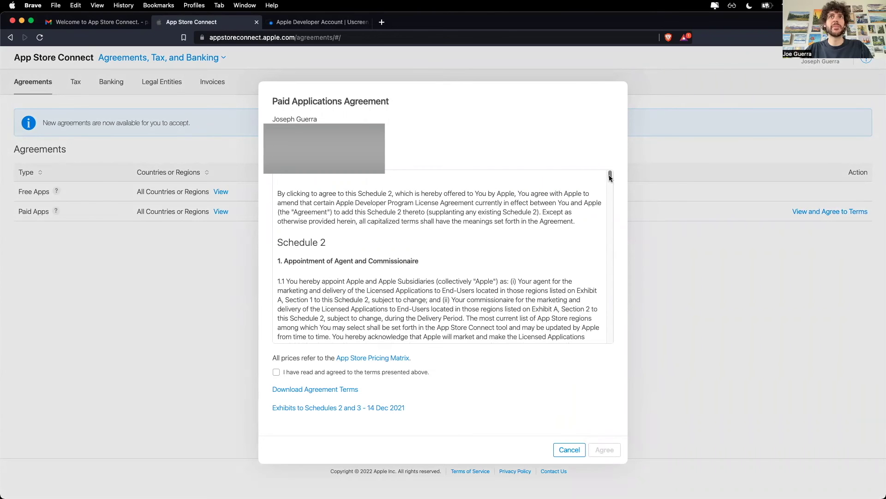
{"action": "left_click_drag", "start_coordinate": [610, 178], "coordinate": [529, 359]}
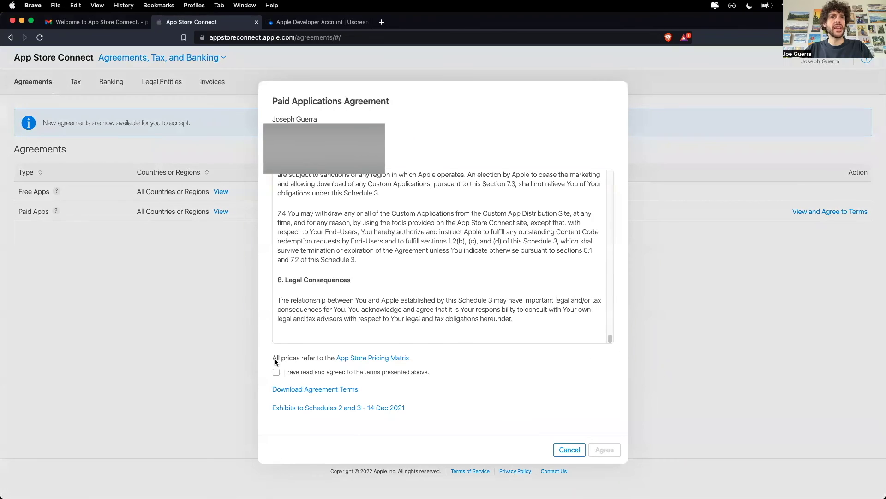
{"action": "left_click", "coordinate": [276, 372]}
{"action": "left_click", "coordinate": [601, 451]}
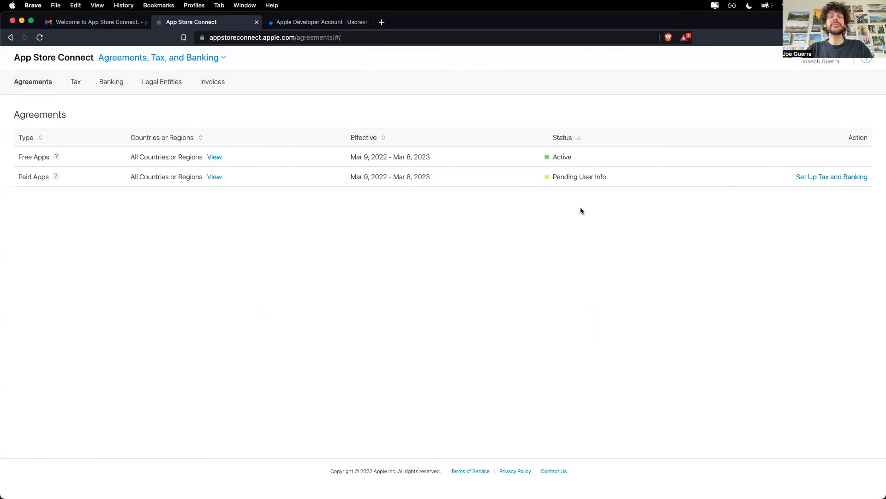
- Open the Paid Apps tax and banking set-up and look through the agreement's expanded terms, including Apple's commissions
{"action": "left_click", "coordinate": [808, 178]}
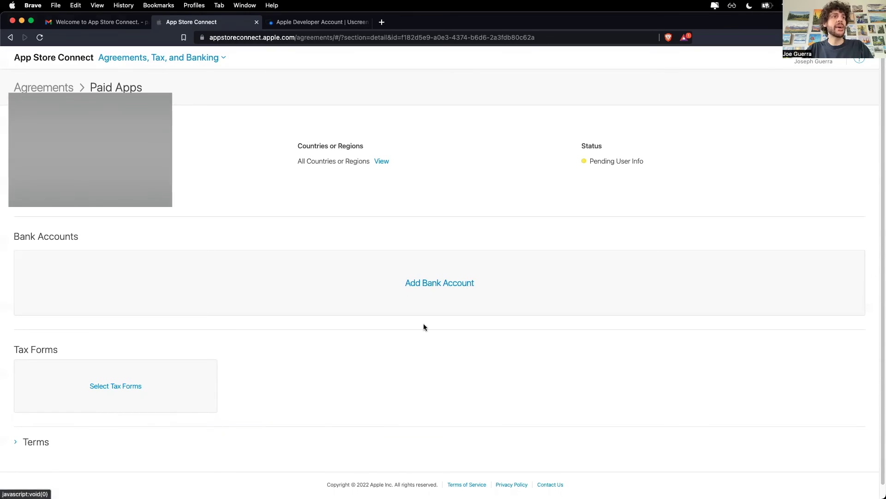
{"action": "scroll", "coordinate": [420, 325], "scroll_direction": "down", "scroll_amount": 1}
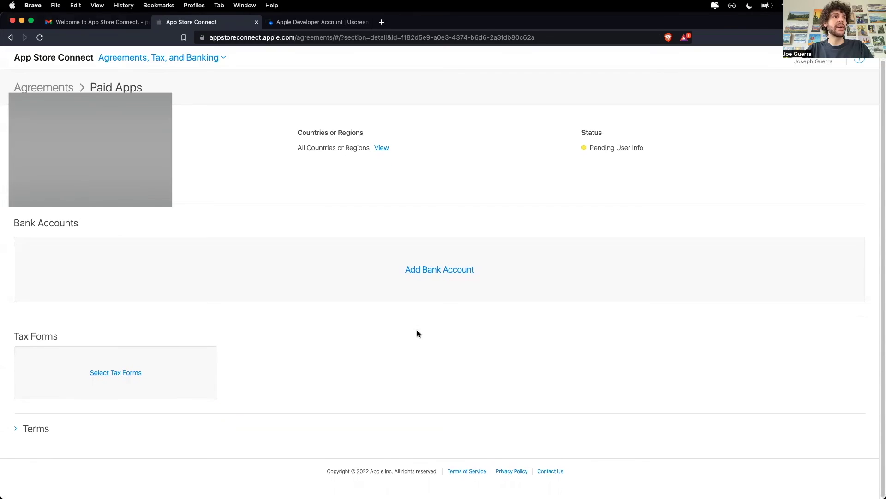
{"action": "left_click", "coordinate": [16, 430]}
{"action": "scroll", "coordinate": [116, 369], "scroll_direction": "down", "scroll_amount": 5}
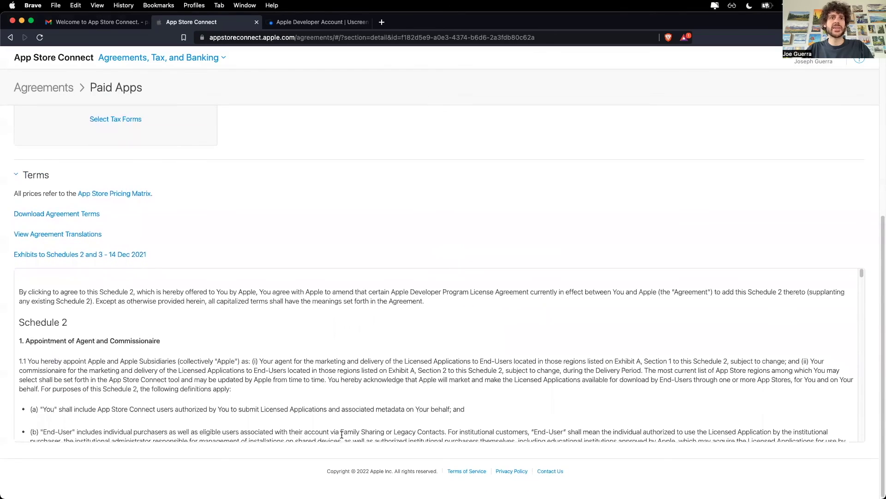
{"action": "scroll", "coordinate": [372, 366], "scroll_direction": "down", "scroll_amount": 6}
{"action": "scroll", "coordinate": [367, 353], "scroll_direction": "down", "scroll_amount": 10}
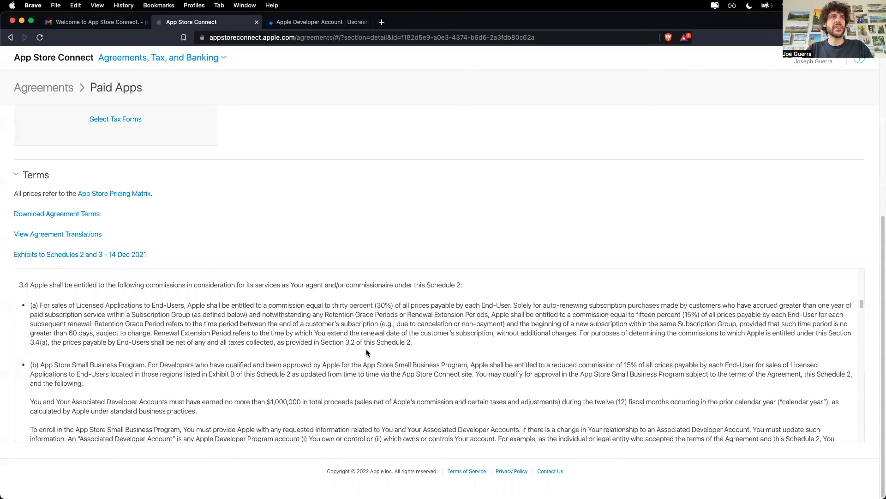
{"action": "scroll", "coordinate": [366, 353], "scroll_direction": "up", "scroll_amount": 15}
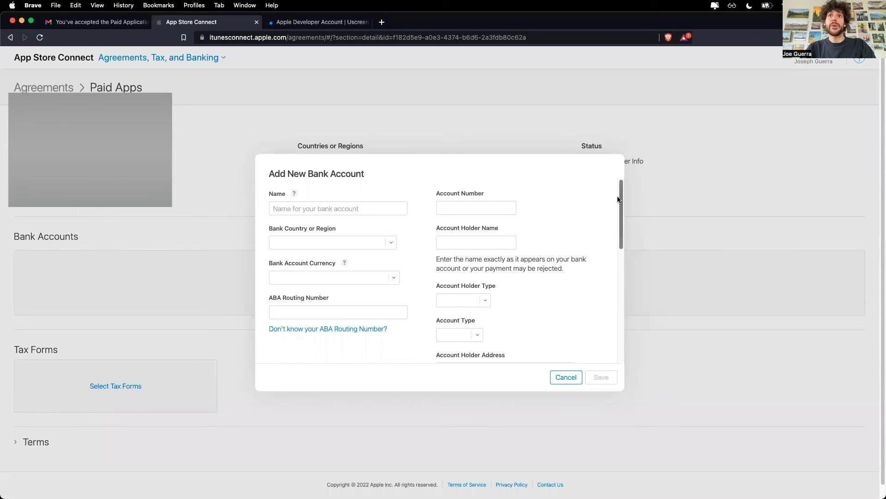
- Complete the new bank account form for the Paid Apps agreement
{"action": "mouse_move", "coordinate": [620, 203]}
{"action": "left_mouse_down"}
{"action": "mouse_move", "coordinate": [611, 326]}
{"action": "mouse_move", "coordinate": [621, 193]}
{"action": "left_mouse_up"}
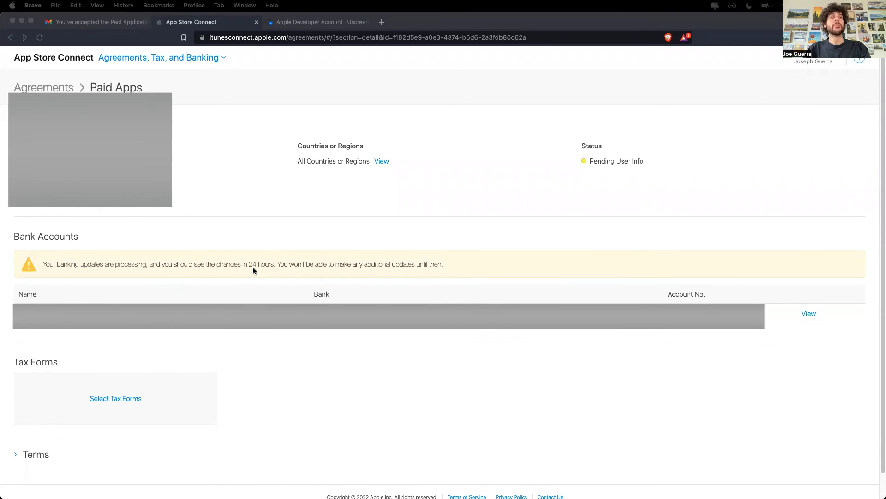
{"action": "left_click", "coordinate": [462, 400]}
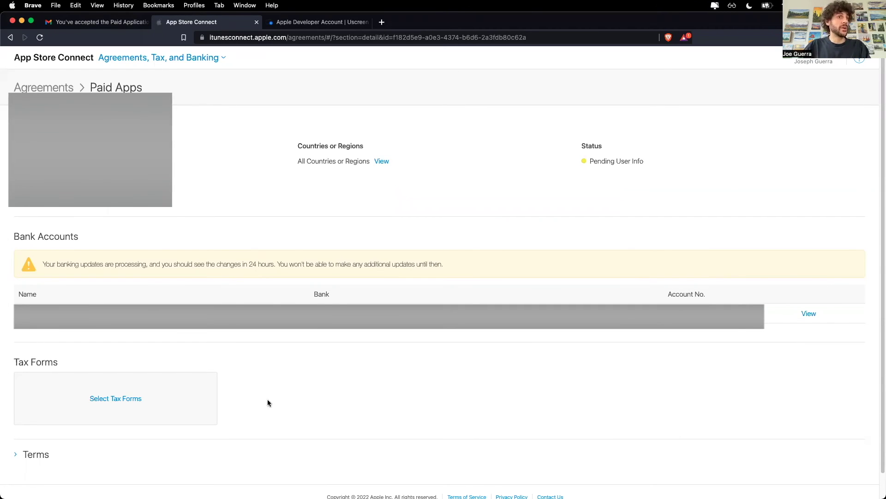
- Select only the required United States tax forms for Paid Apps and open them for completion
{"action": "left_click", "coordinate": [133, 403]}
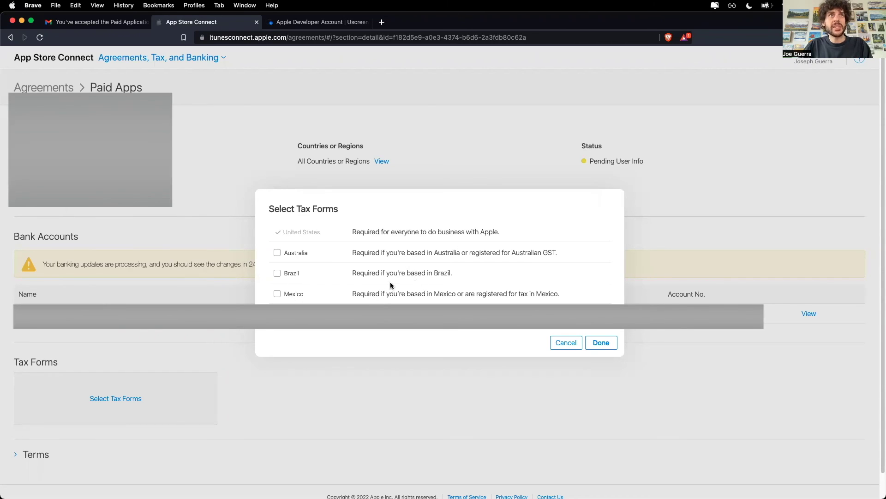
{"action": "left_click", "coordinate": [594, 343]}
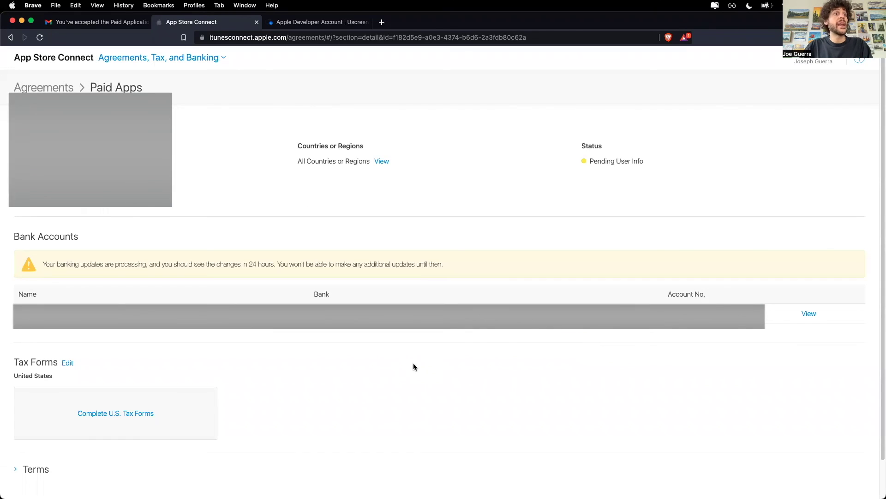
{"action": "left_click", "coordinate": [128, 419]}
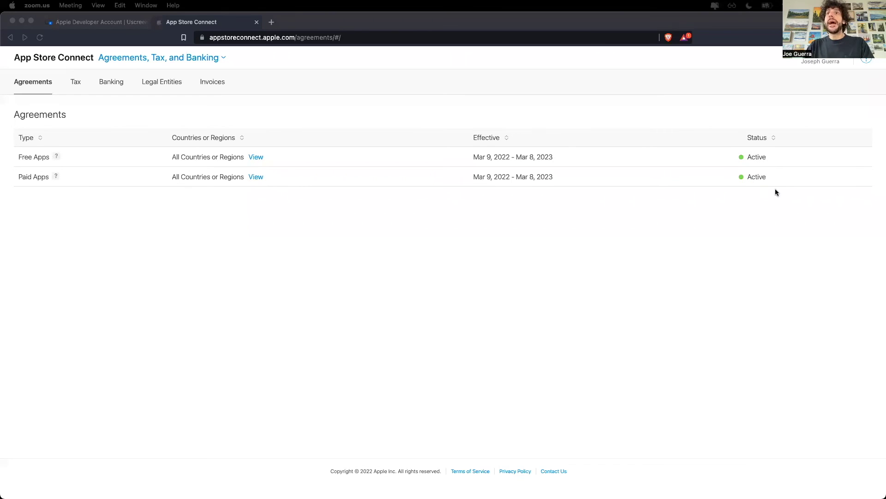
- Review the submitted tax forms, bank accounts, legal entities and invoices under Agreements, Tax, and Banking
{"action": "left_click", "coordinate": [74, 84]}
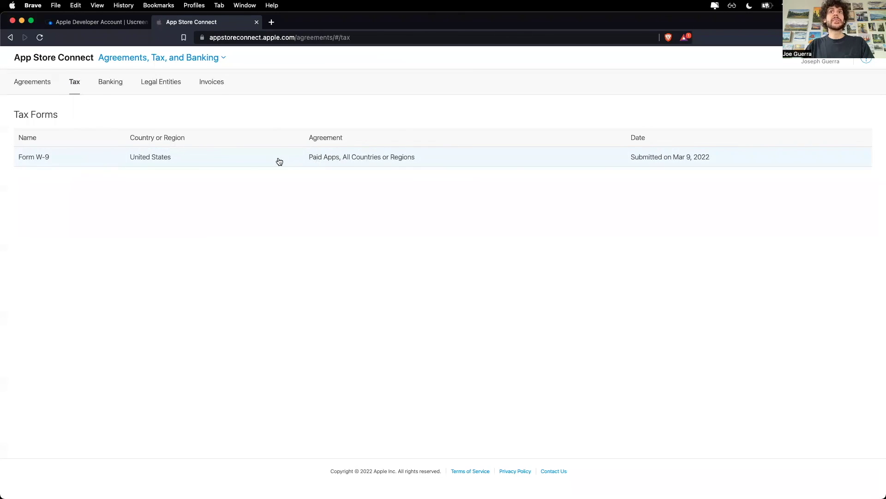
{"action": "left_click", "coordinate": [110, 85]}
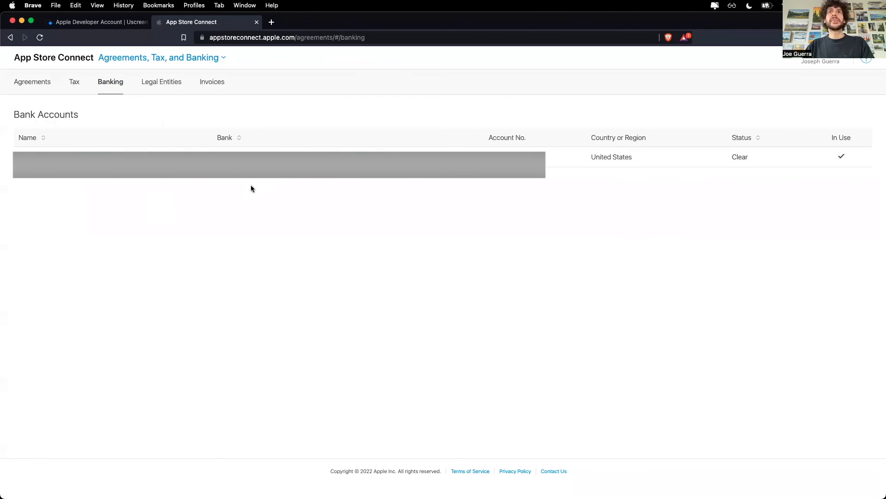
{"action": "left_click", "coordinate": [159, 85]}
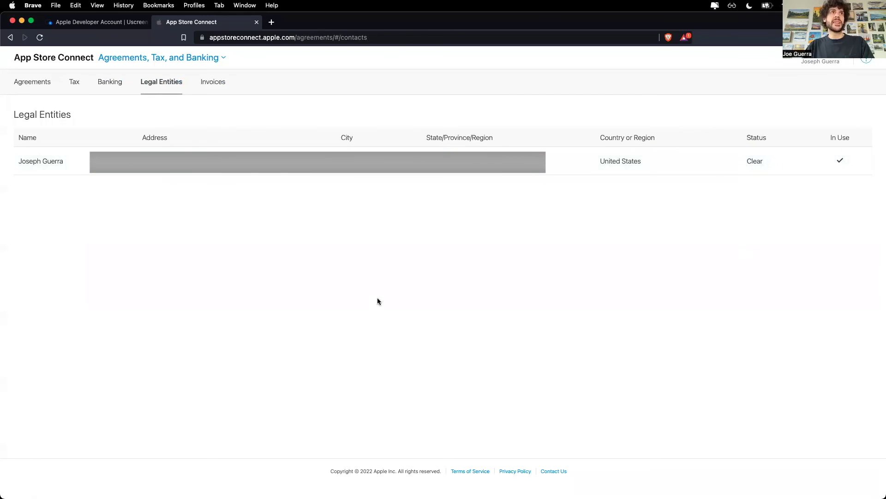
{"action": "left_click", "coordinate": [214, 84]}
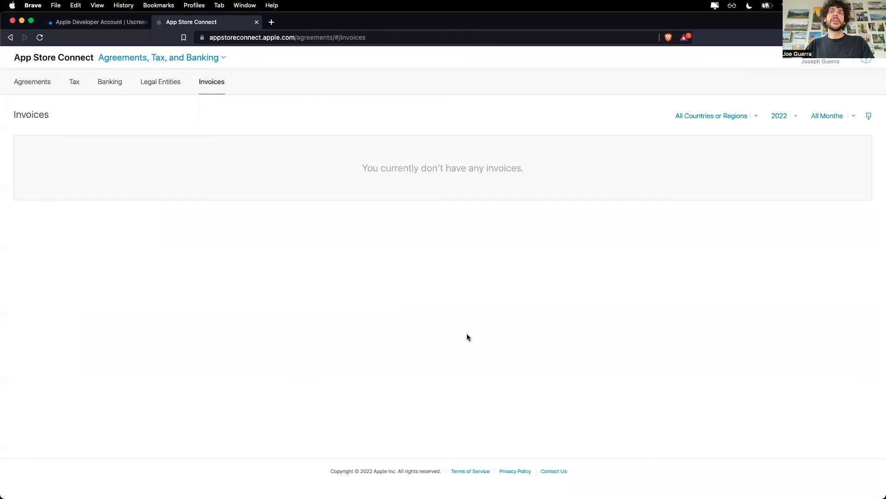